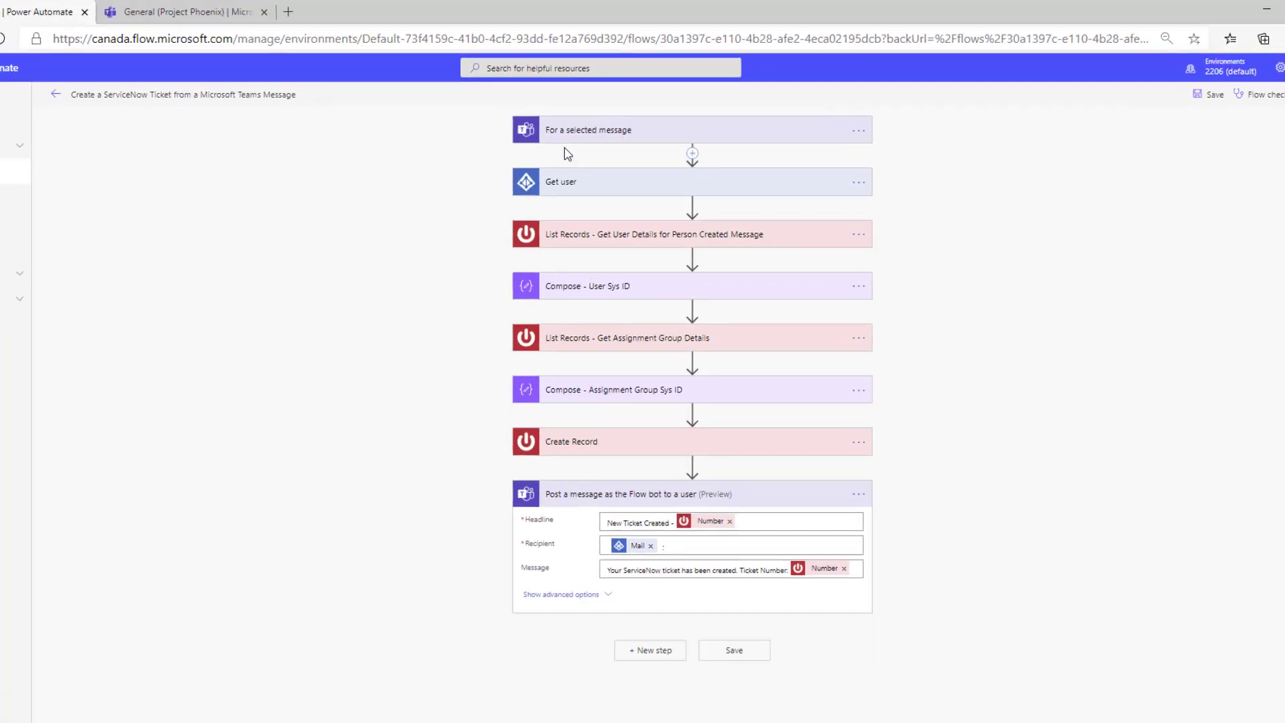
Step: Expand the 'For a selected message' trigger to show its adaptive card setting
{"action": "left_click", "coordinate": [549, 152]}
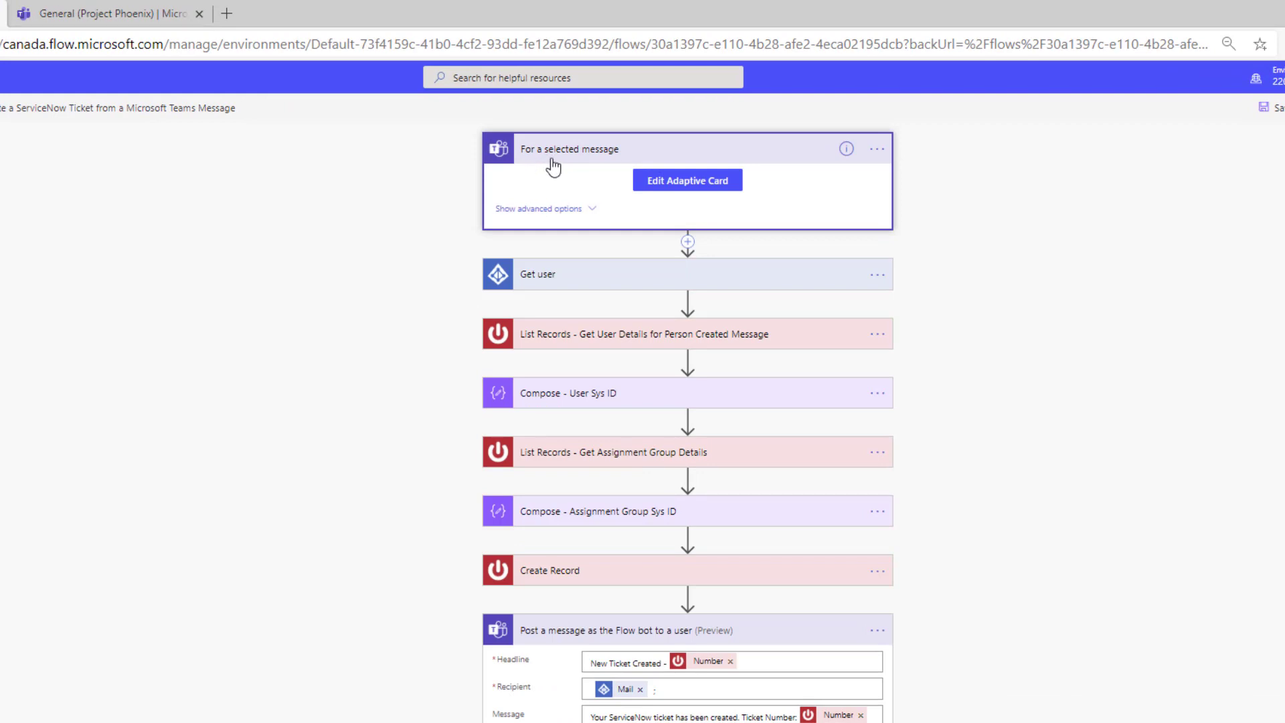
{"action": "left_click", "coordinate": [679, 180]}
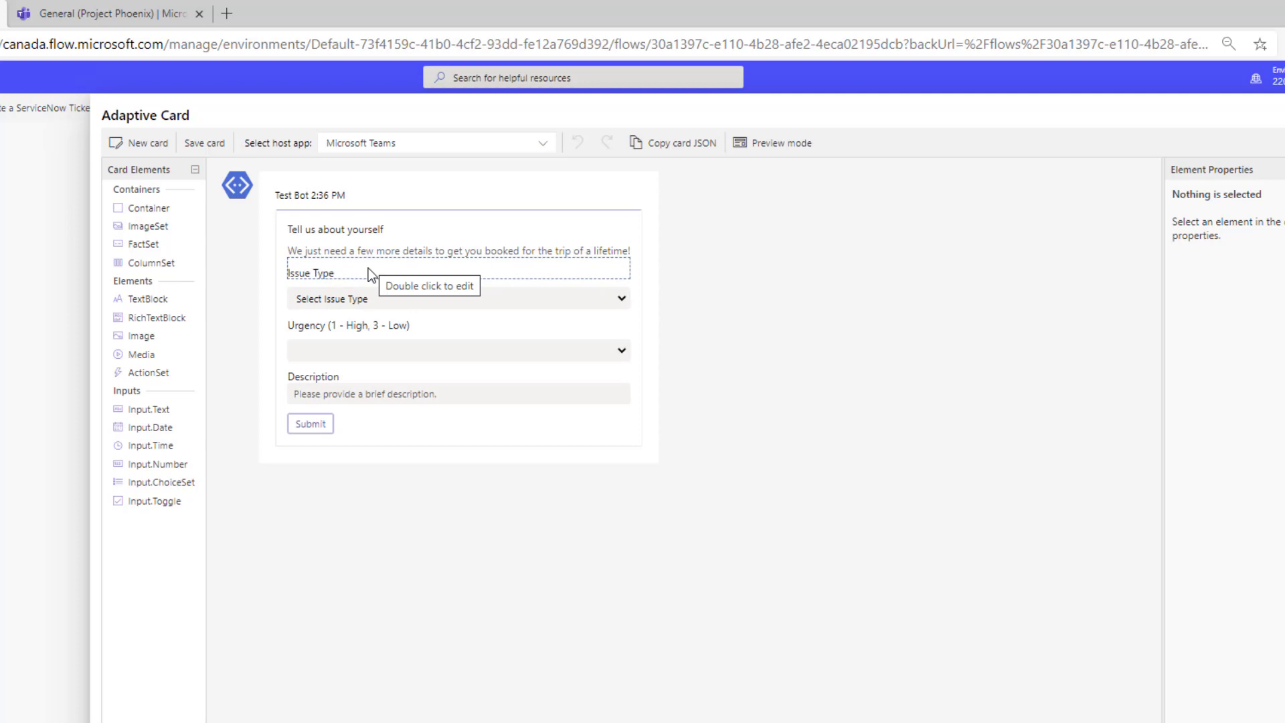
{"action": "left_click", "coordinate": [361, 303]}
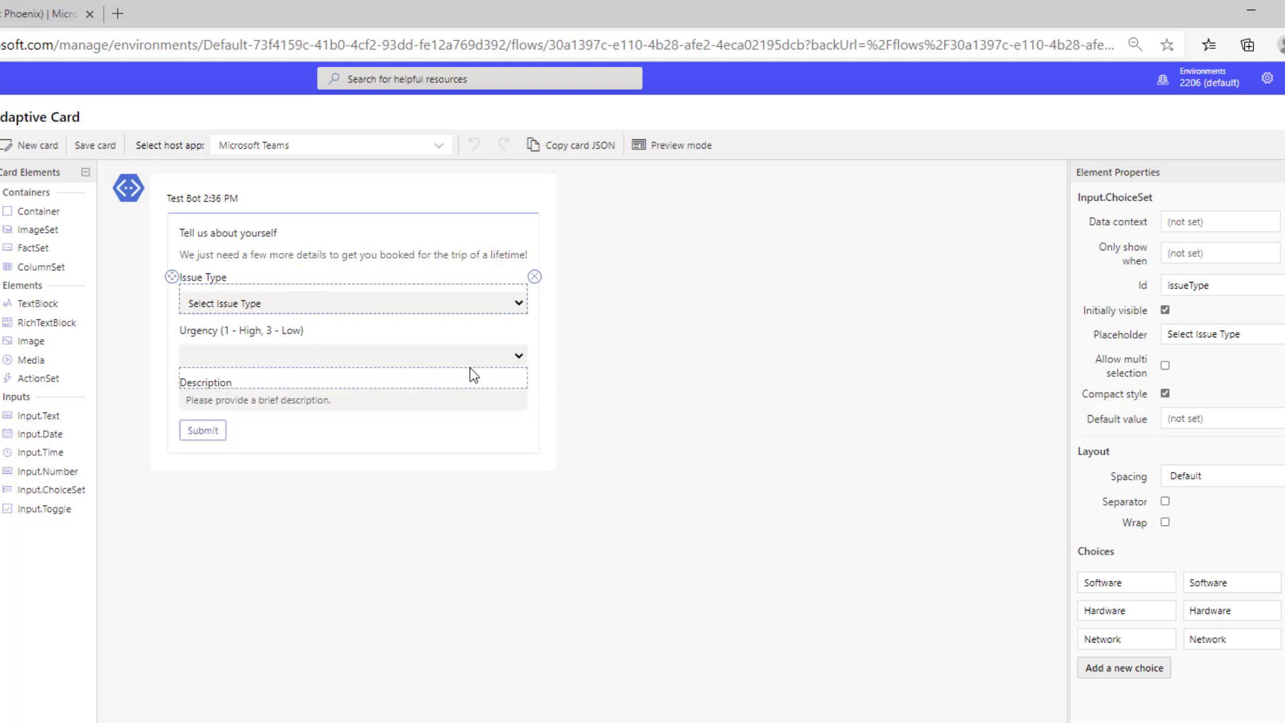
{"action": "left_click", "coordinate": [452, 356]}
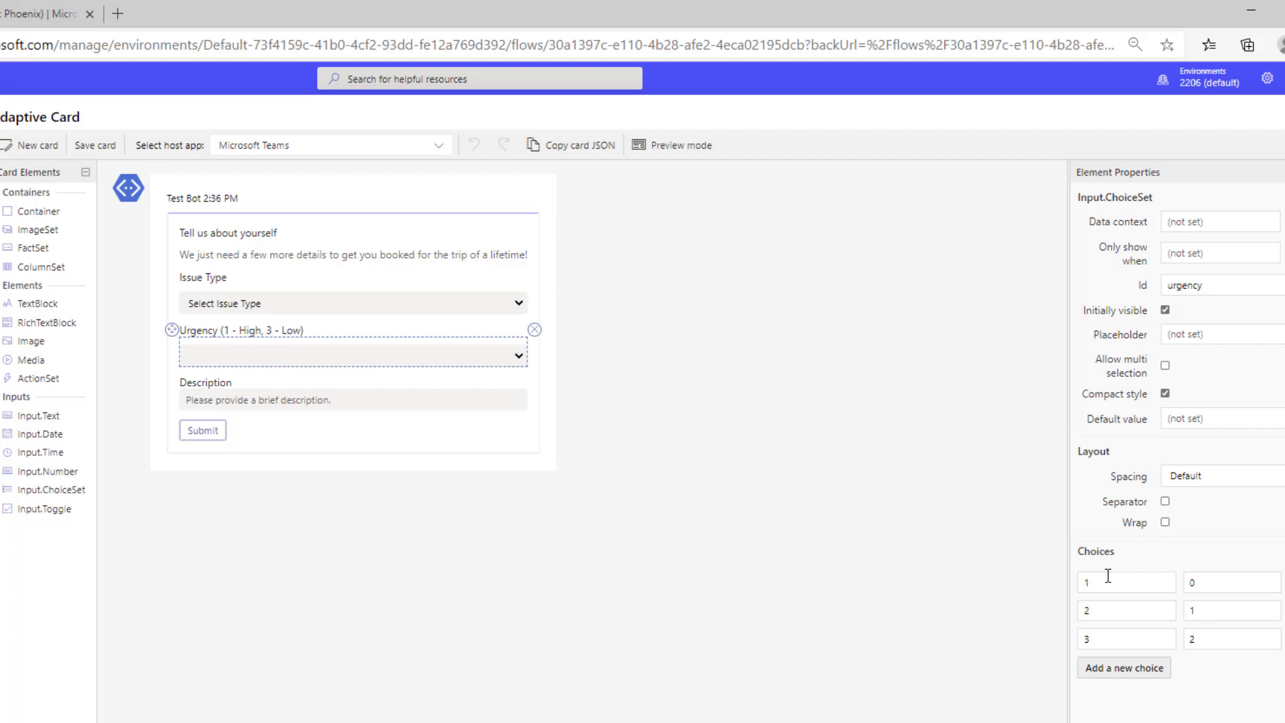
{"action": "left_click", "coordinate": [450, 402]}
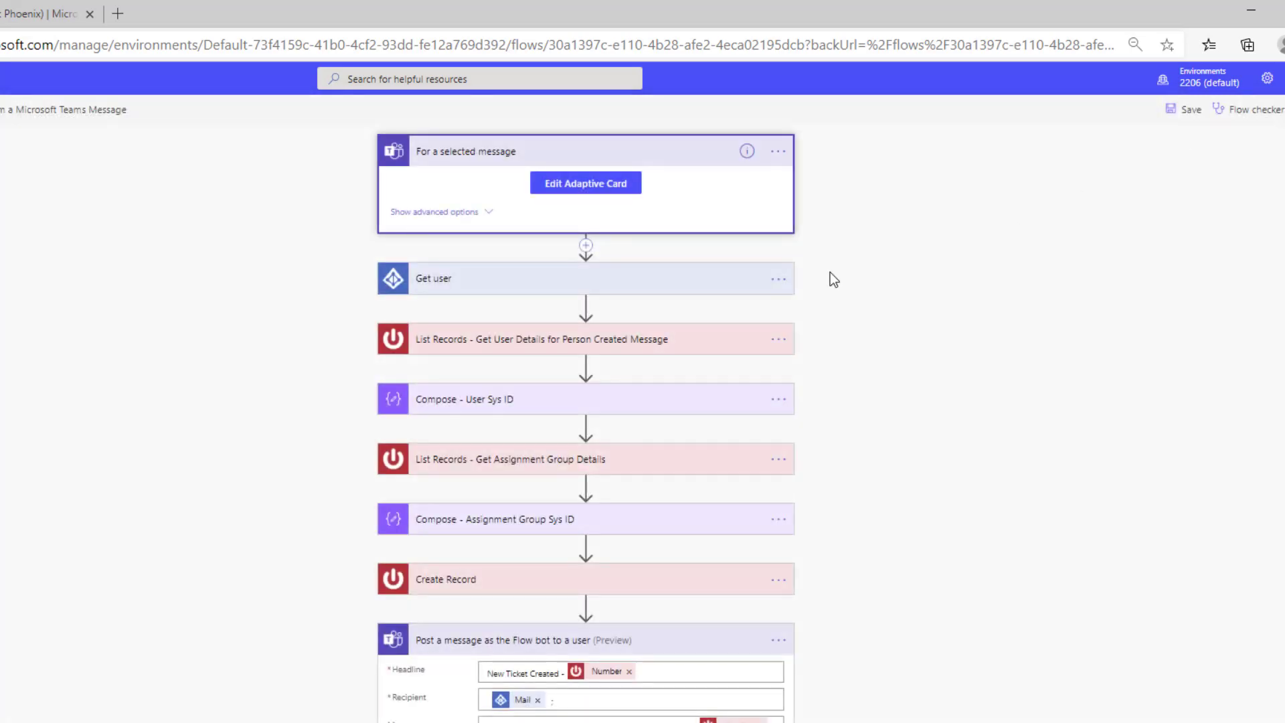
Step: Open the Get user step and browse the dynamic values for its User Id, including Originating User
{"action": "left_click", "coordinate": [570, 278]}
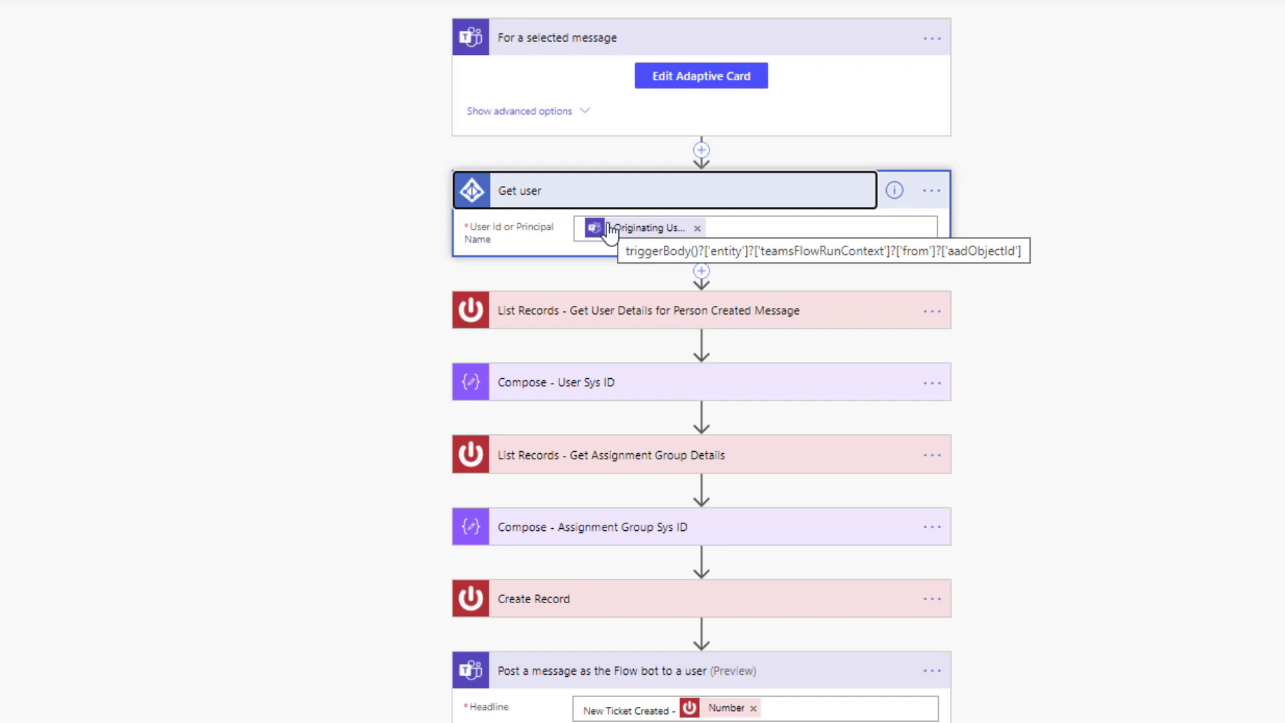
{"action": "left_click", "coordinate": [713, 228]}
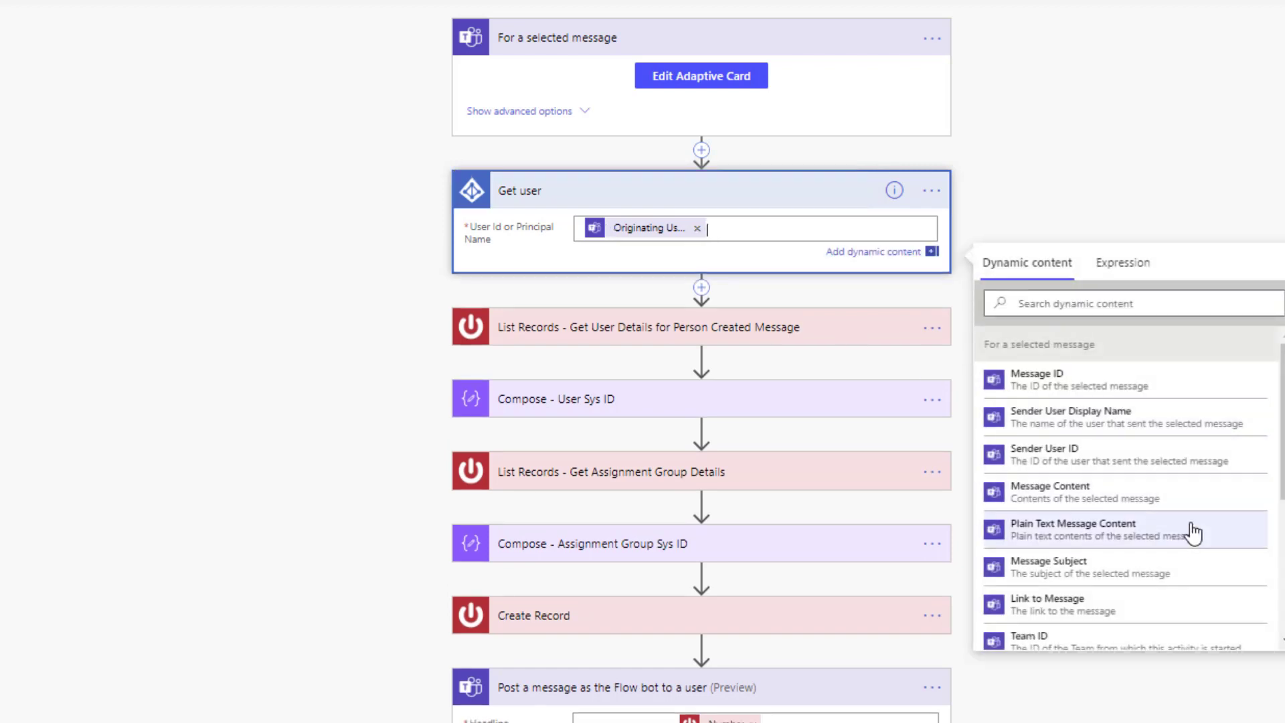
{"action": "scroll", "coordinate": [1193, 532], "scroll_direction": "down", "scroll_amount": 5}
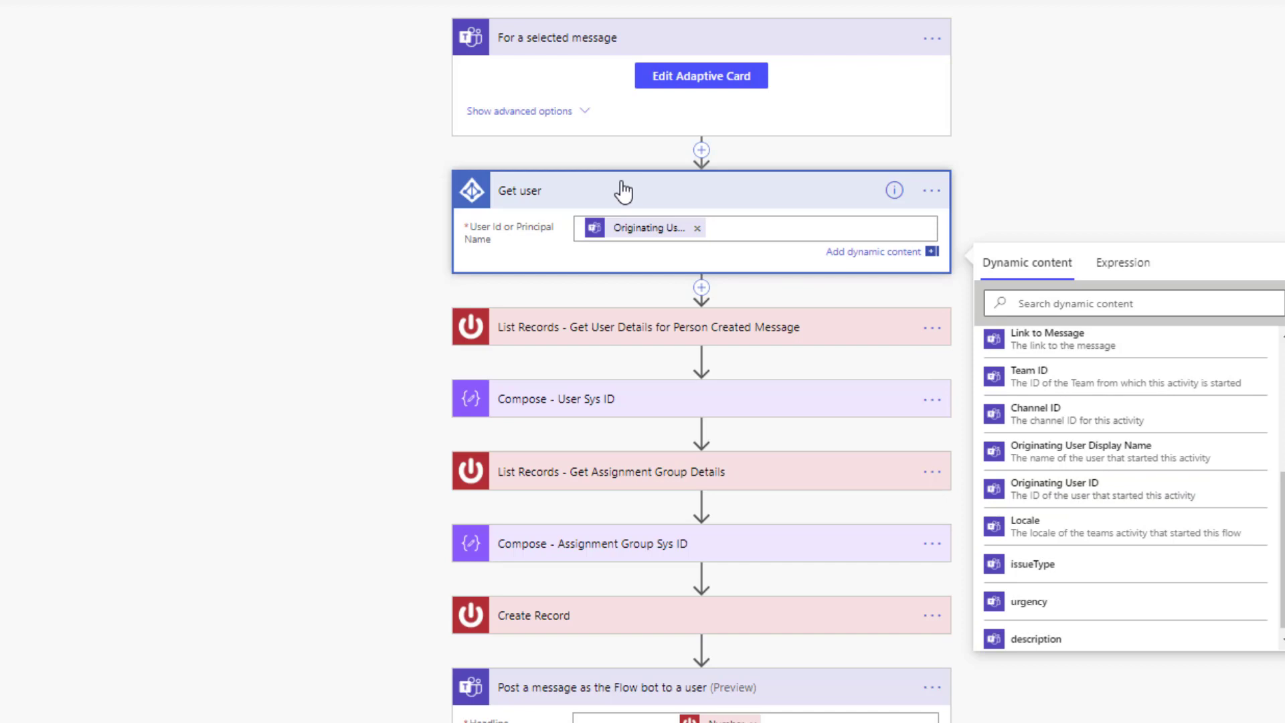
{"action": "mouse_move", "coordinate": [645, 234]}
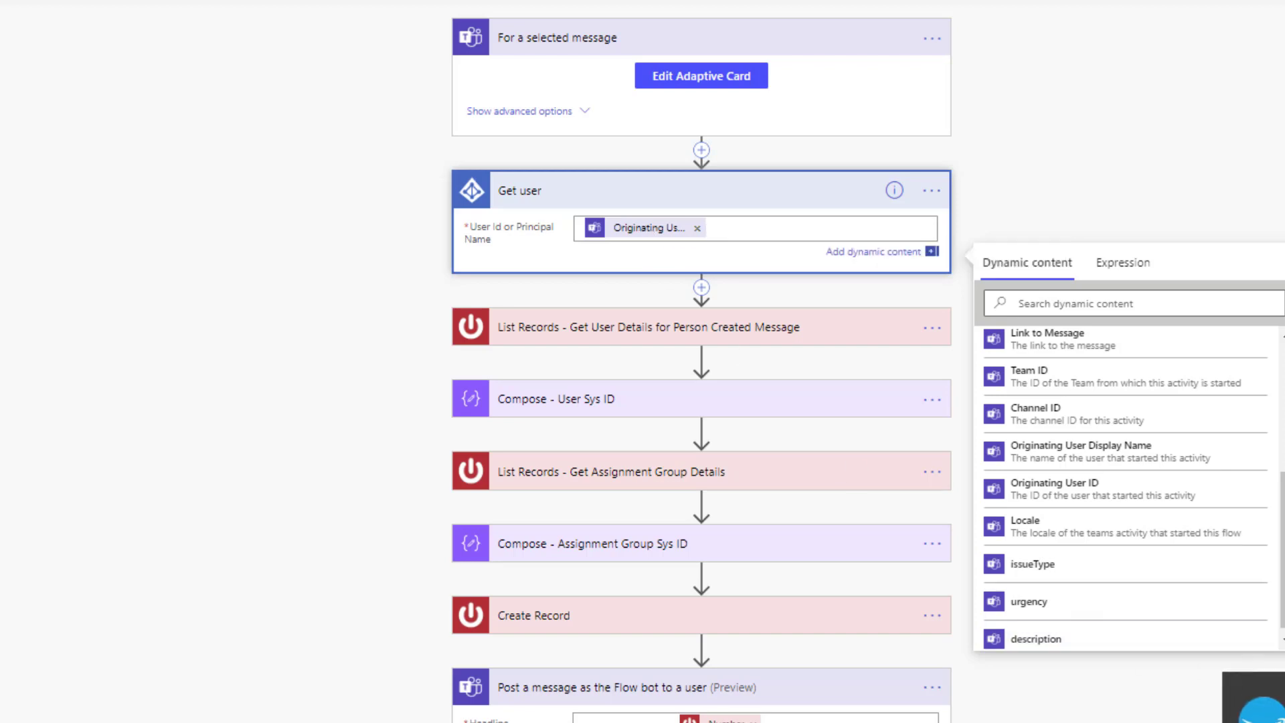
Step: Show the Get User Details lookup's email=Mail query, then expand the Compose - User Sys ID step
{"action": "left_click", "coordinate": [634, 328]}
{"action": "left_click", "coordinate": [522, 384]}
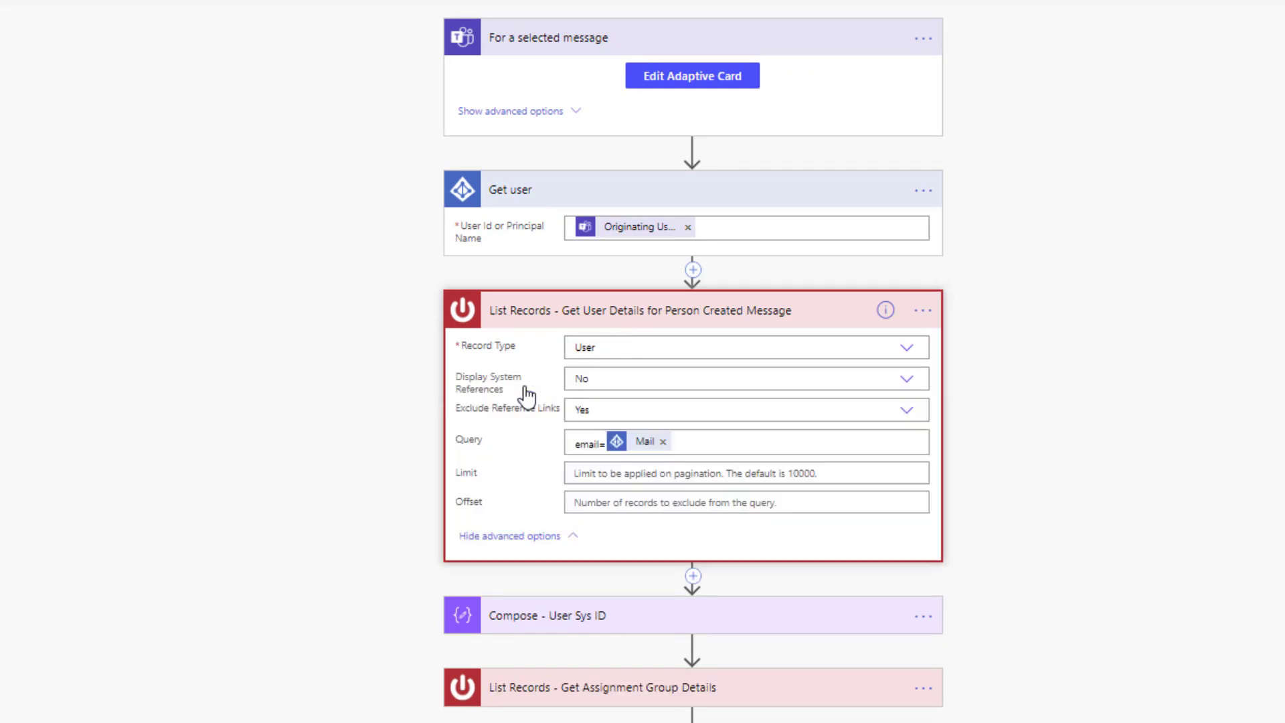
{"action": "mouse_move", "coordinate": [639, 455]}
{"action": "scroll", "coordinate": [601, 369], "scroll_direction": "down", "scroll_amount": 3}
{"action": "left_click", "coordinate": [551, 409]}
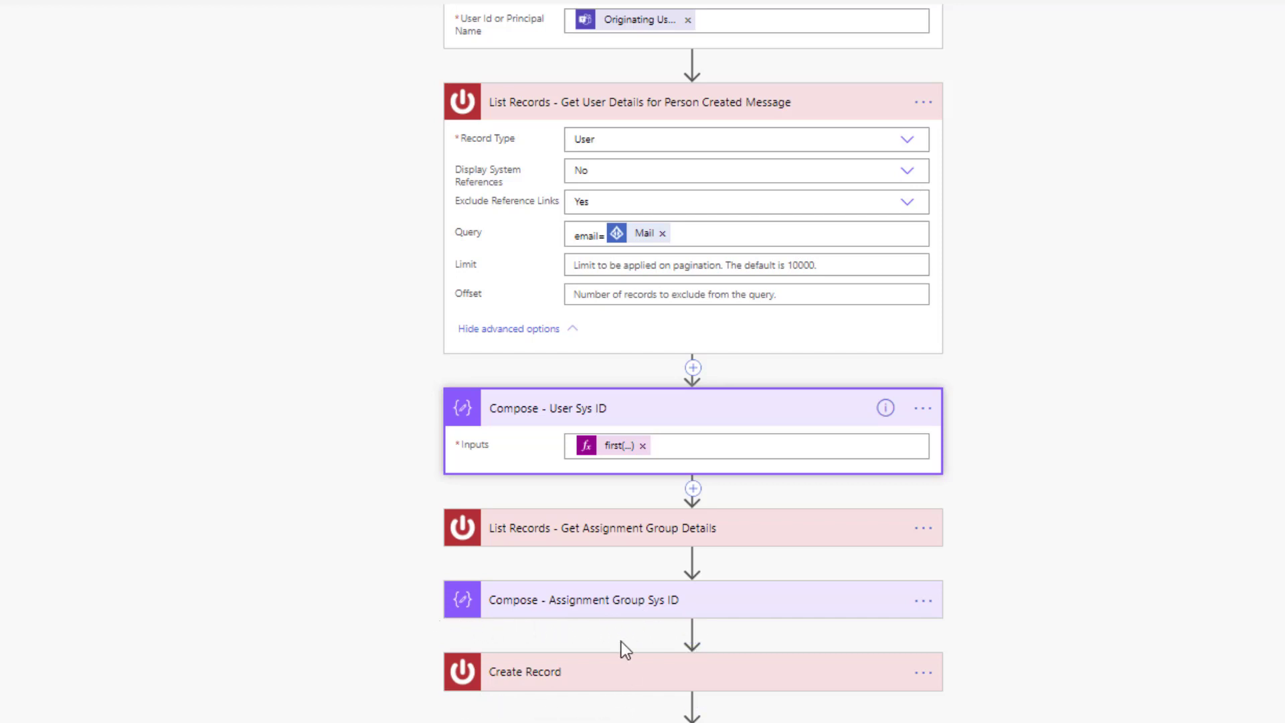
{"action": "left_click", "coordinate": [614, 448]}
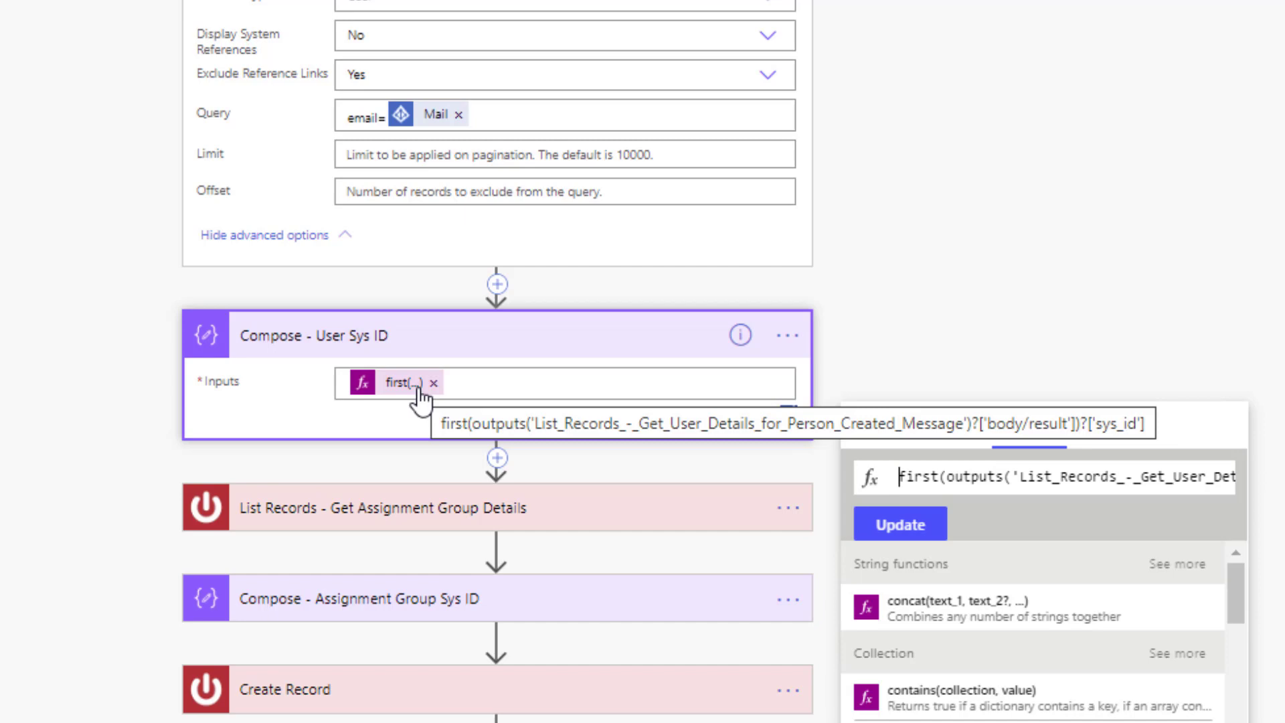
Step: Reveal the Group lookup querying name=issueType and expand the Compose - Assignment Group Sys ID step
{"action": "left_click", "coordinate": [71, 368]}
{"action": "scroll", "coordinate": [70, 368], "scroll_direction": "down", "scroll_amount": 1}
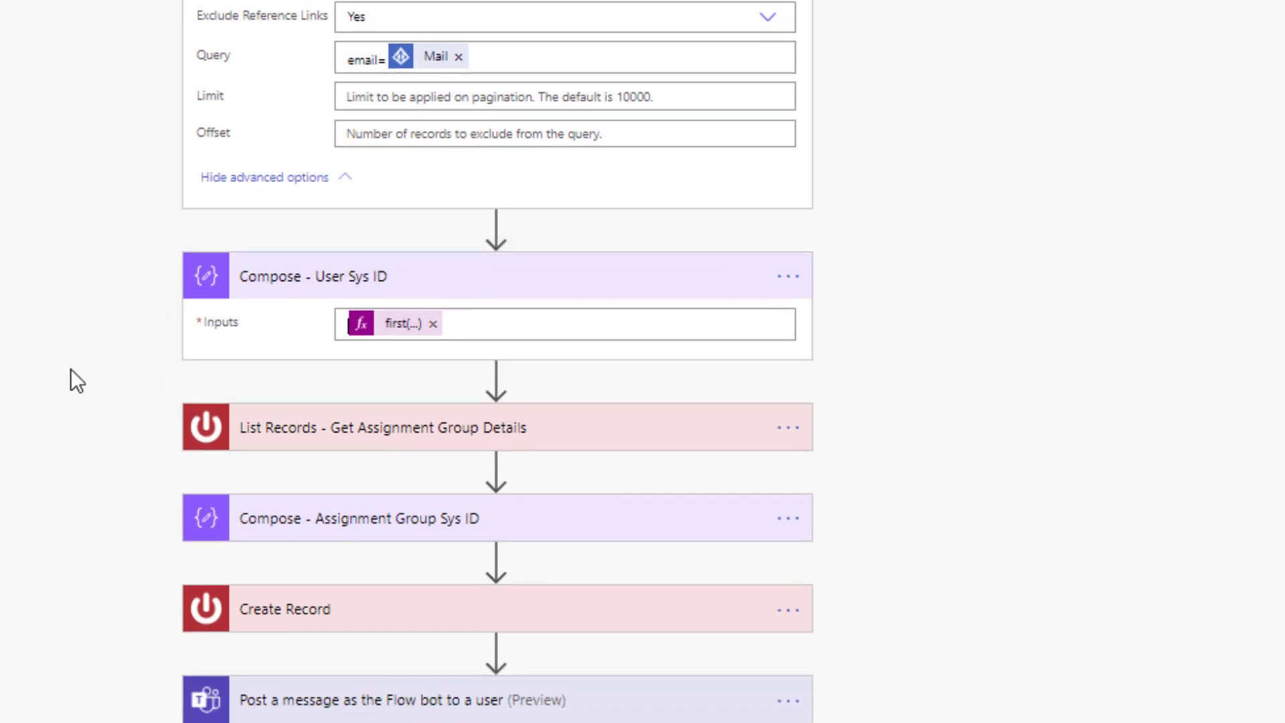
{"action": "left_click", "coordinate": [356, 444]}
{"action": "scroll", "coordinate": [324, 338], "scroll_direction": "down", "scroll_amount": 2}
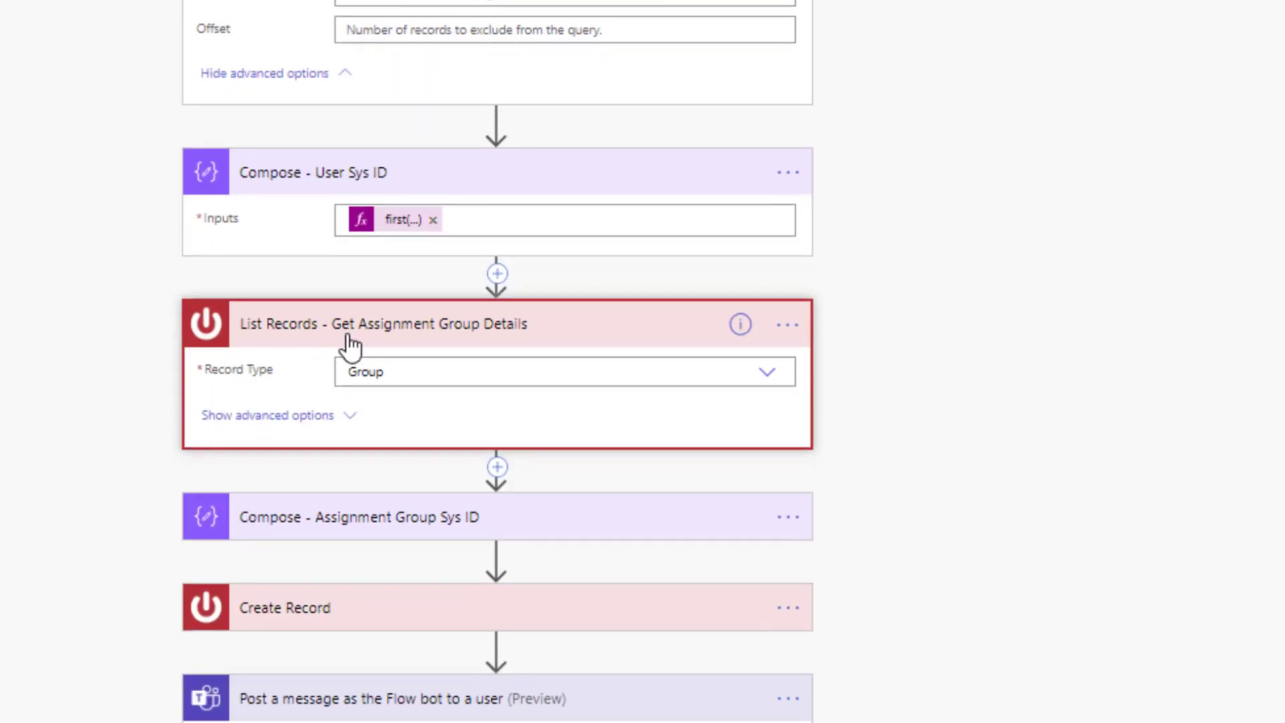
{"action": "left_click", "coordinate": [255, 415]}
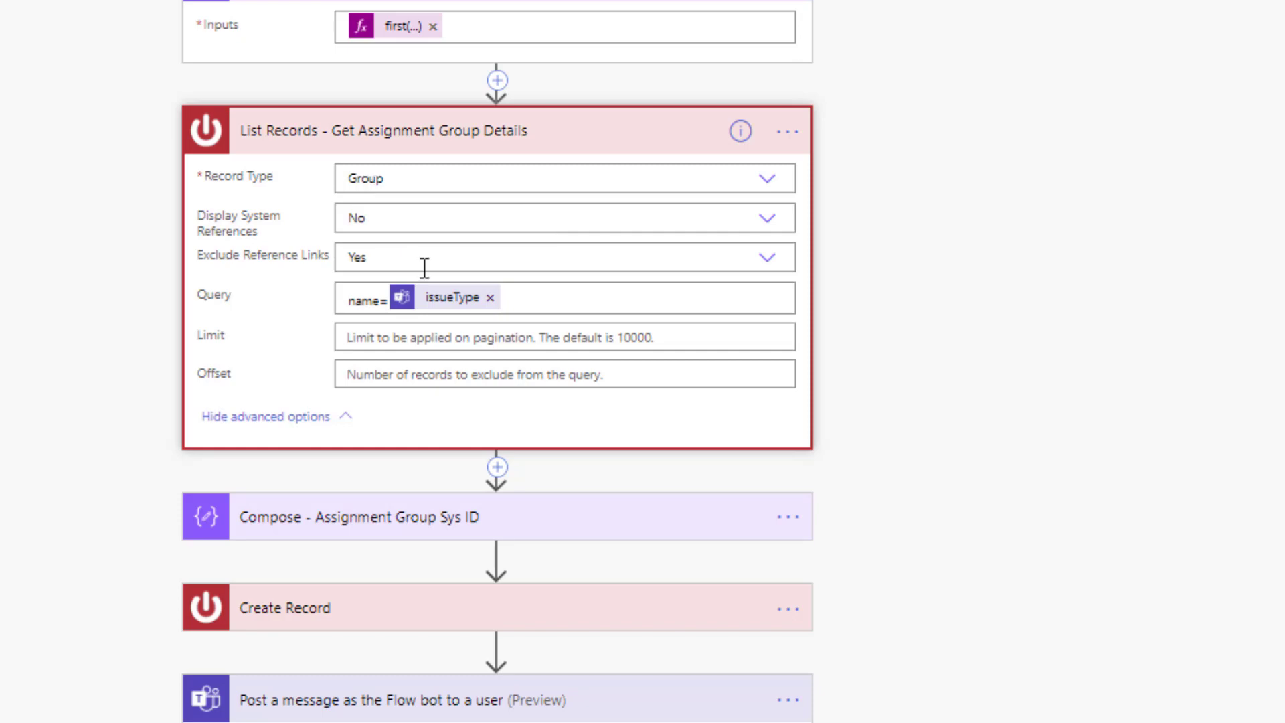
{"action": "mouse_move", "coordinate": [466, 307]}
{"action": "mouse_move", "coordinate": [340, 312]}
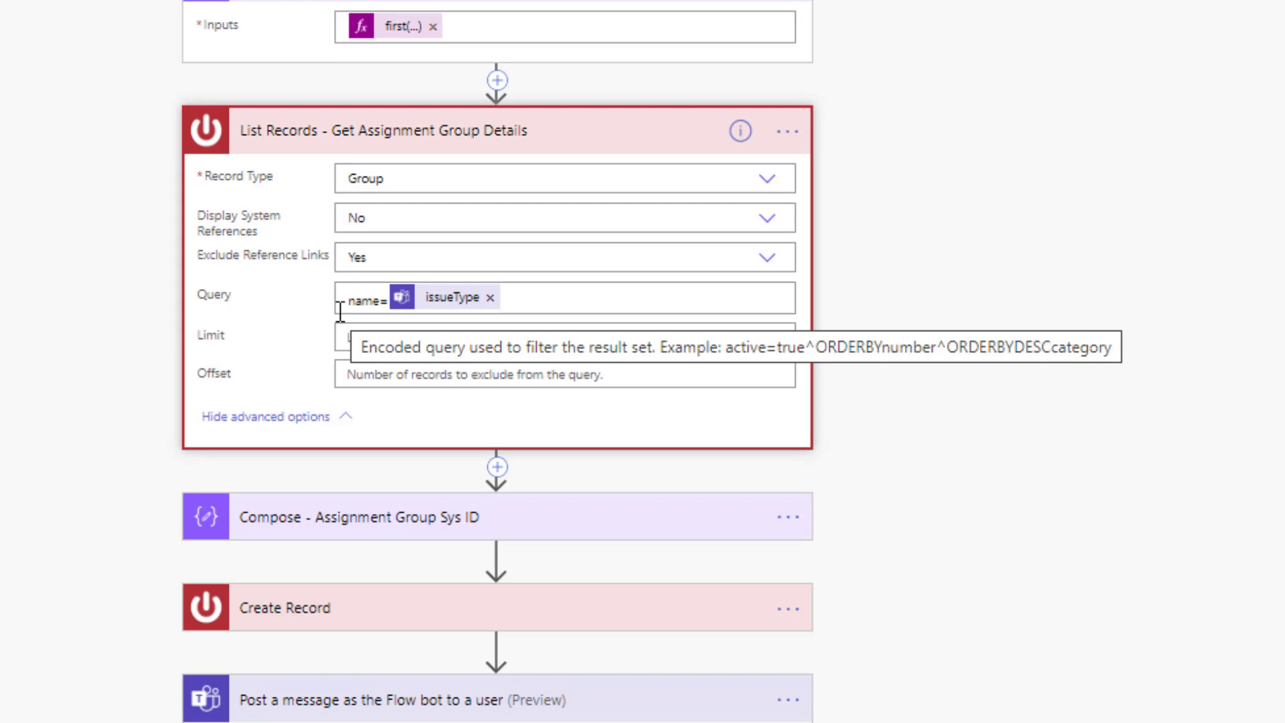
{"action": "left_click", "coordinate": [466, 526]}
{"action": "scroll", "coordinate": [444, 513], "scroll_direction": "down", "scroll_amount": 1}
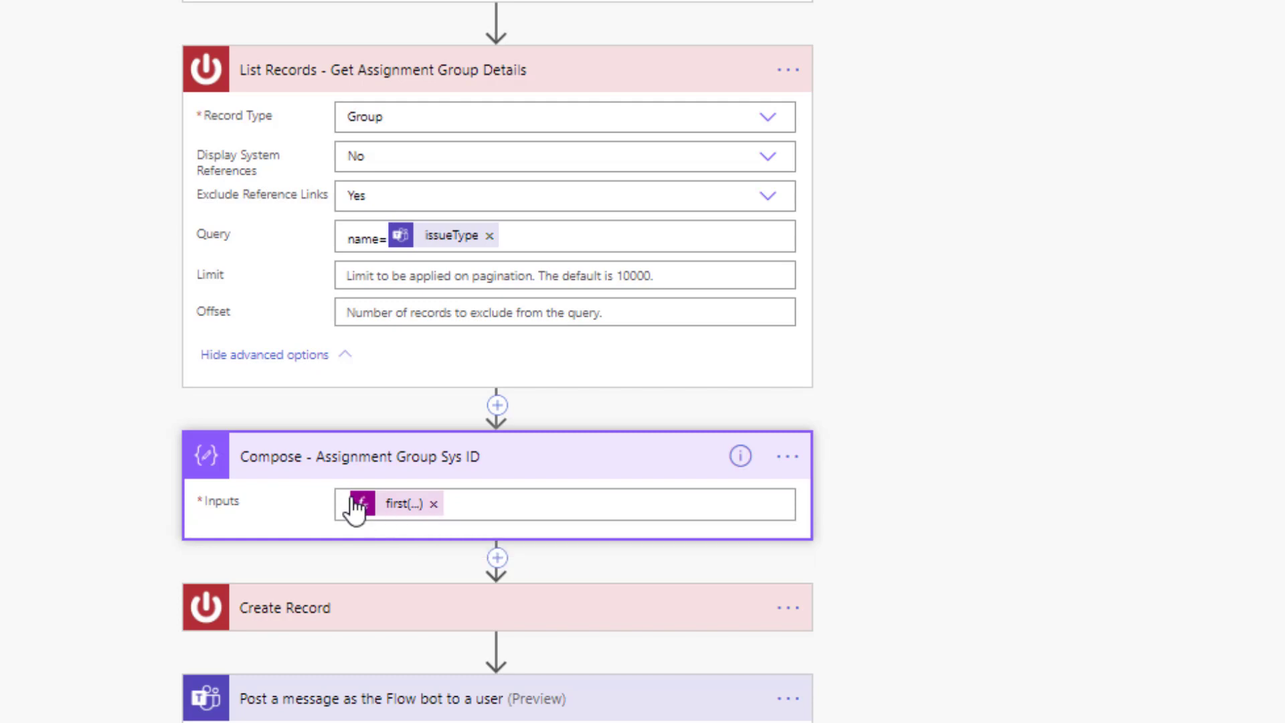
Step: Expand the Incident Create Record step and scroll through its fields
{"action": "left_click", "coordinate": [312, 621]}
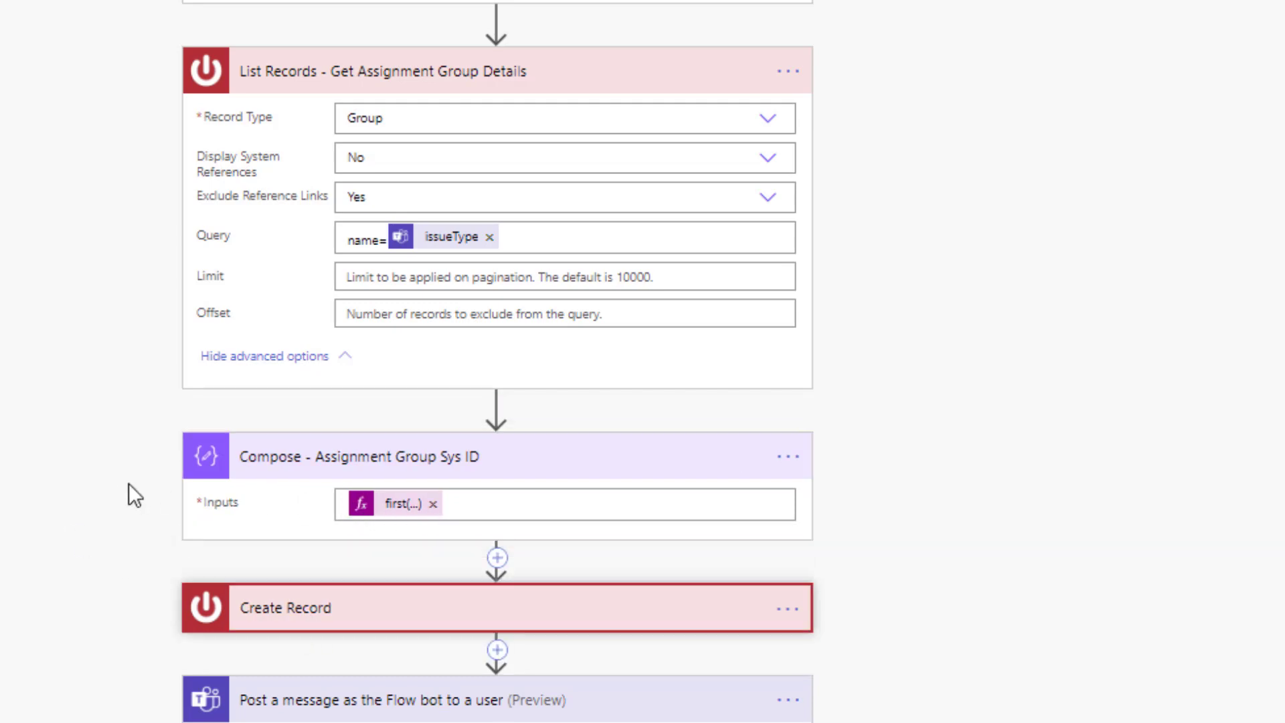
{"action": "scroll", "coordinate": [128, 483], "scroll_direction": "down", "scroll_amount": 2}
{"action": "scroll", "coordinate": [128, 484], "scroll_direction": "up", "scroll_amount": 2}
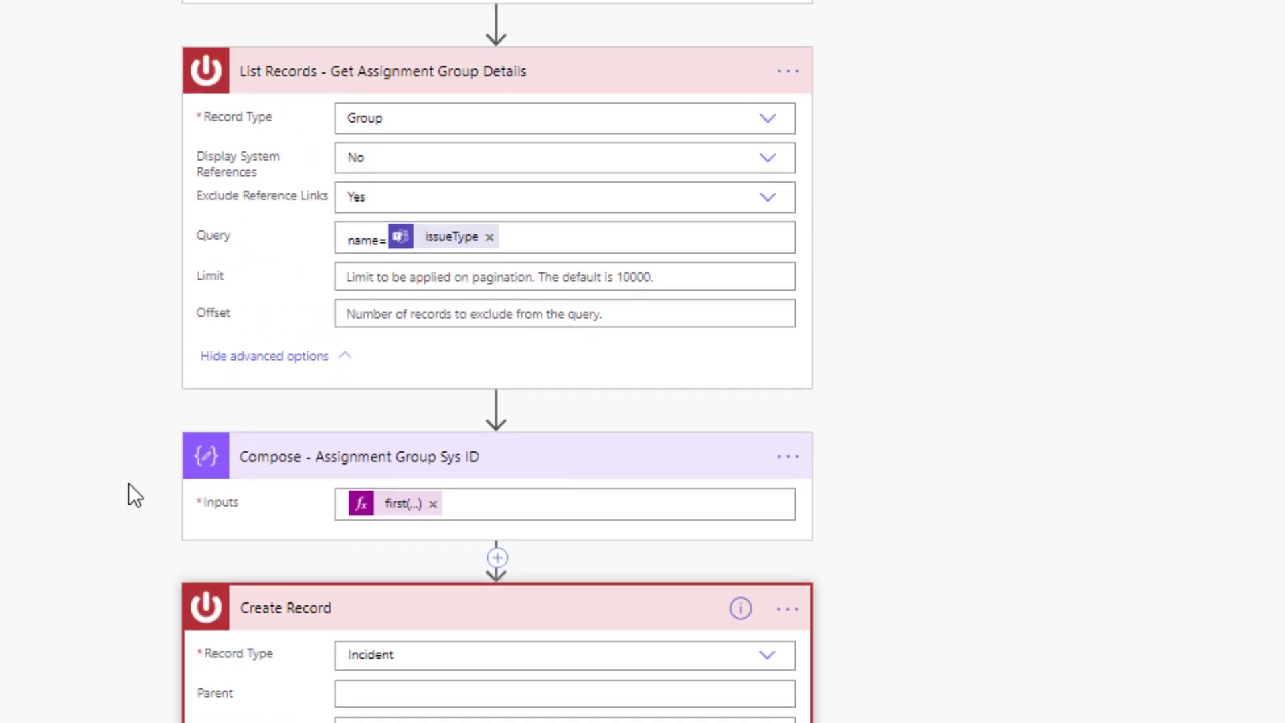
{"action": "scroll", "coordinate": [128, 483], "scroll_direction": "down", "scroll_amount": 6}
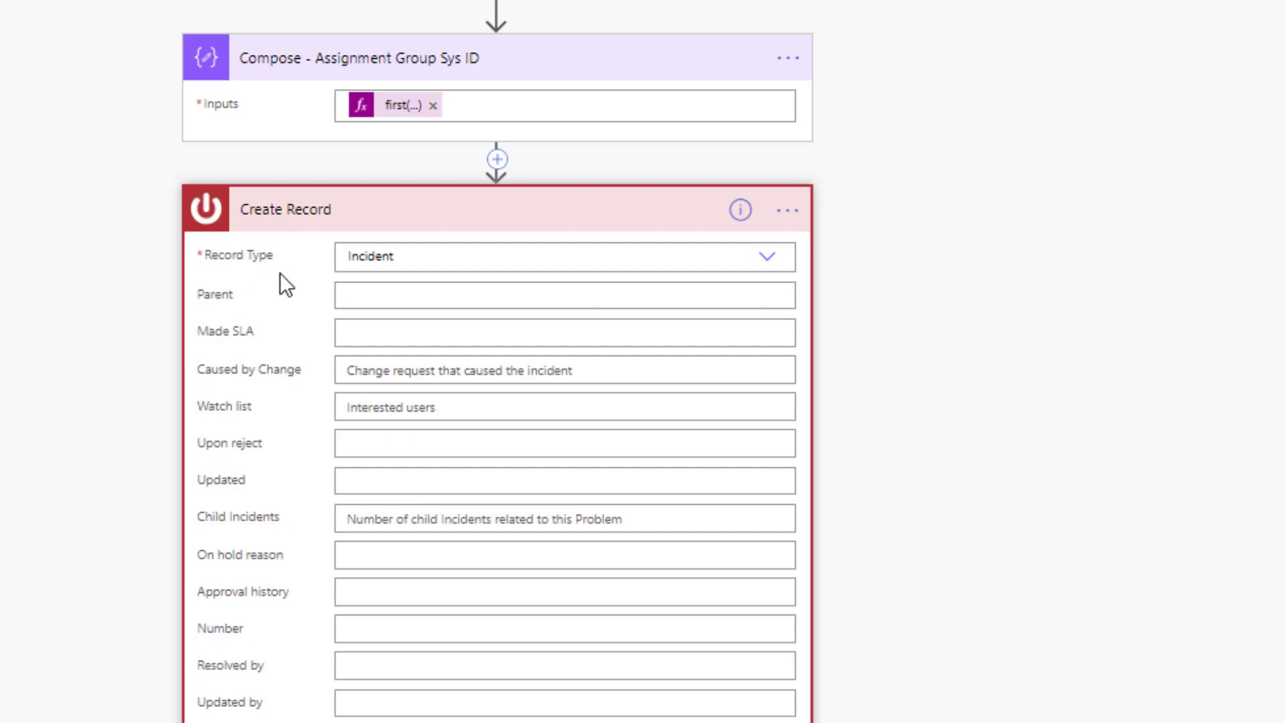
{"action": "scroll", "coordinate": [366, 271], "scroll_direction": "down", "scroll_amount": 18}
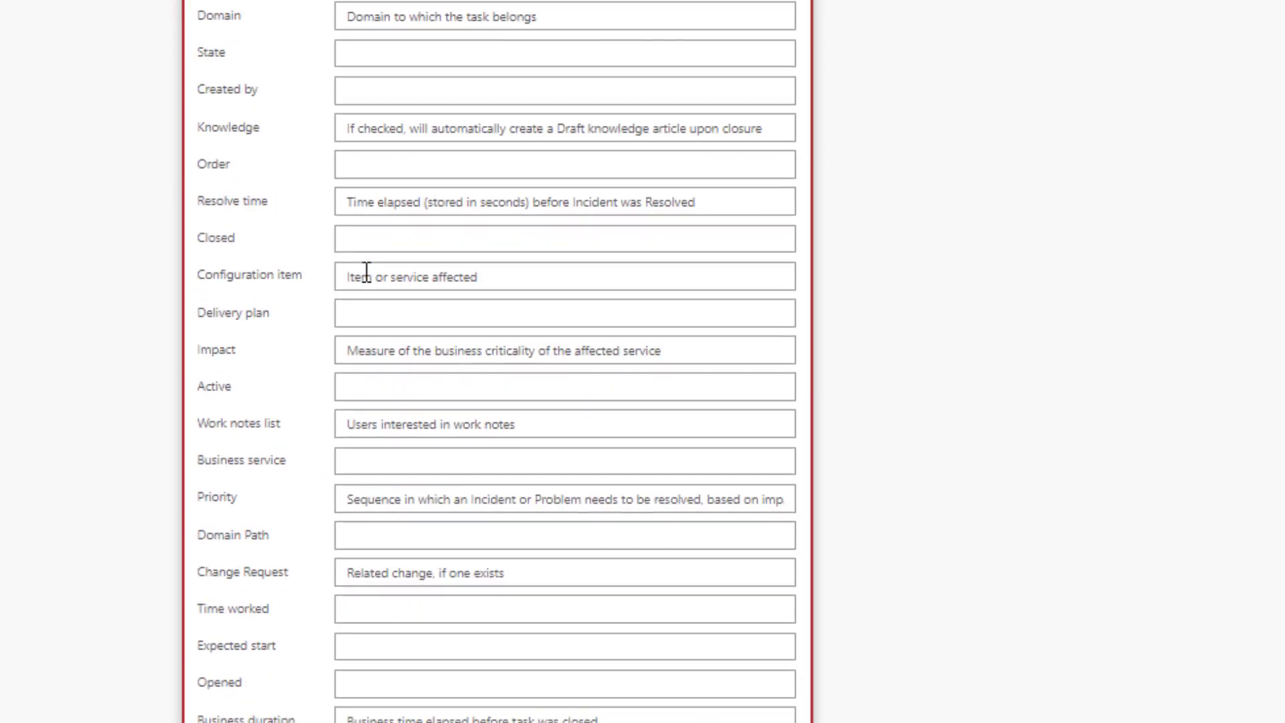
{"action": "scroll", "coordinate": [380, 266], "scroll_direction": "down", "scroll_amount": 7}
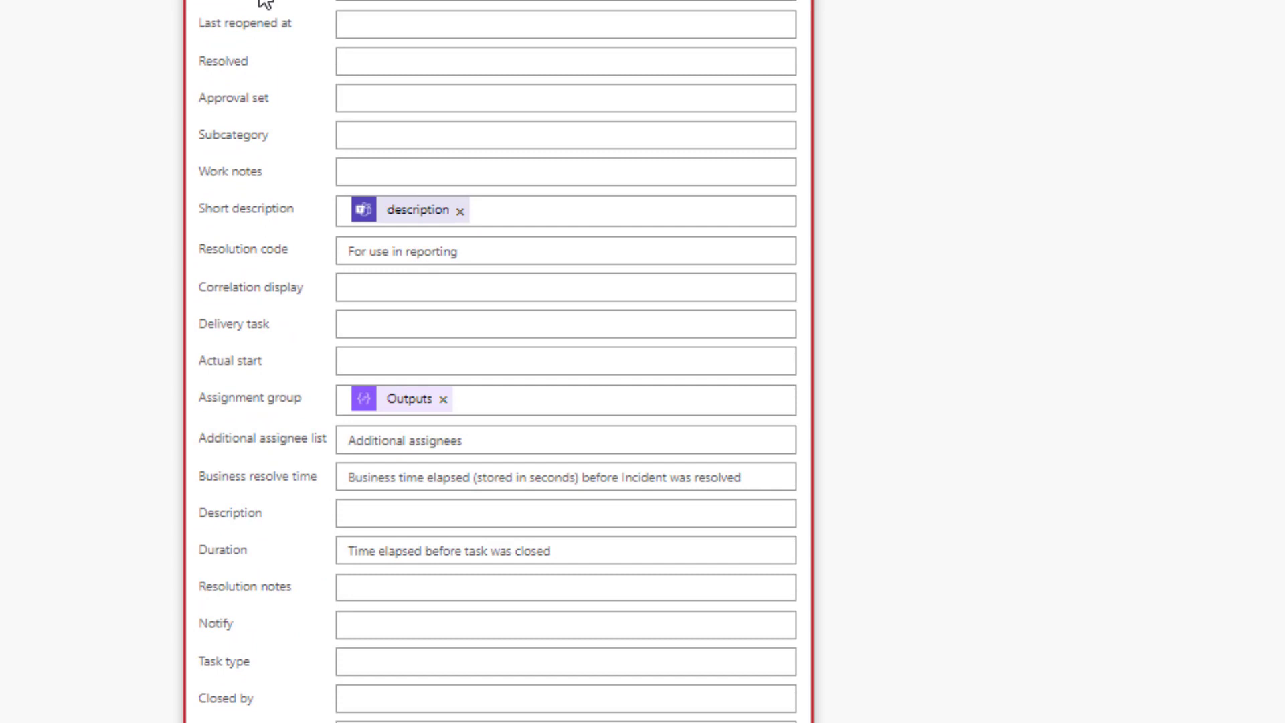
Step: Check the dynamic values feeding the Caller, Short description, Assignment group and Urgency fields
{"action": "left_click", "coordinate": [550, 59]}
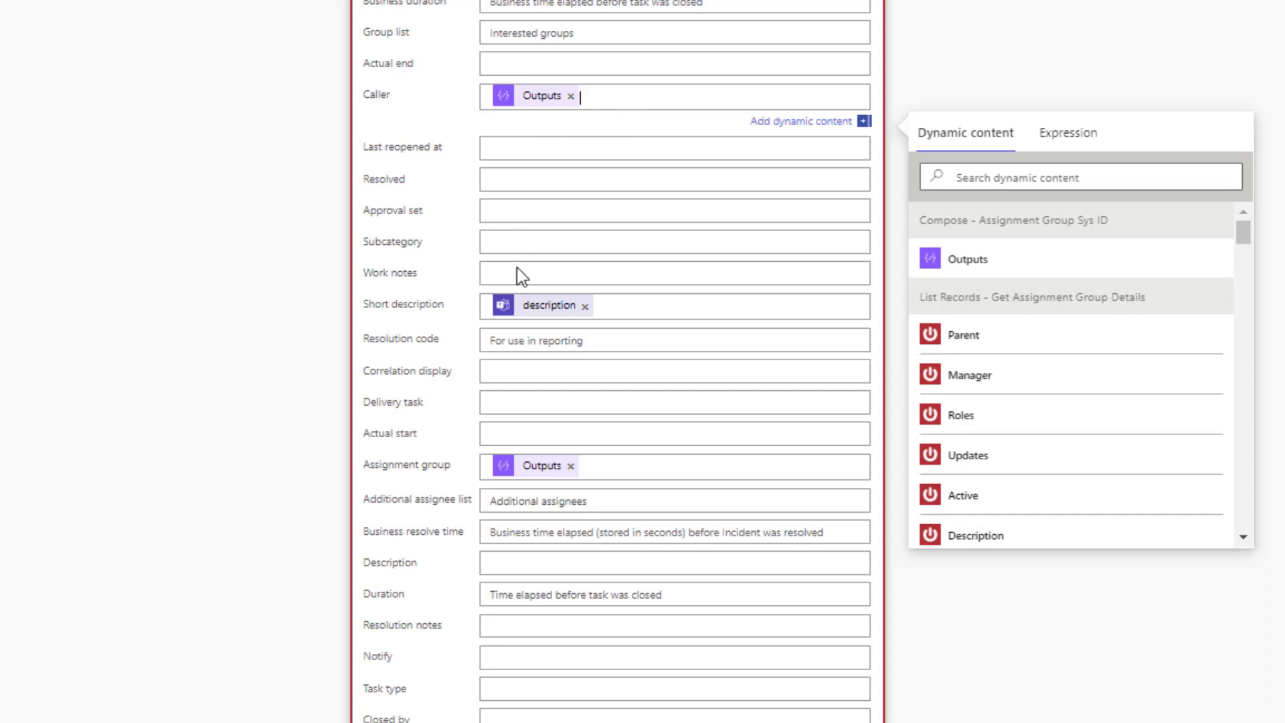
{"action": "left_click", "coordinate": [540, 311]}
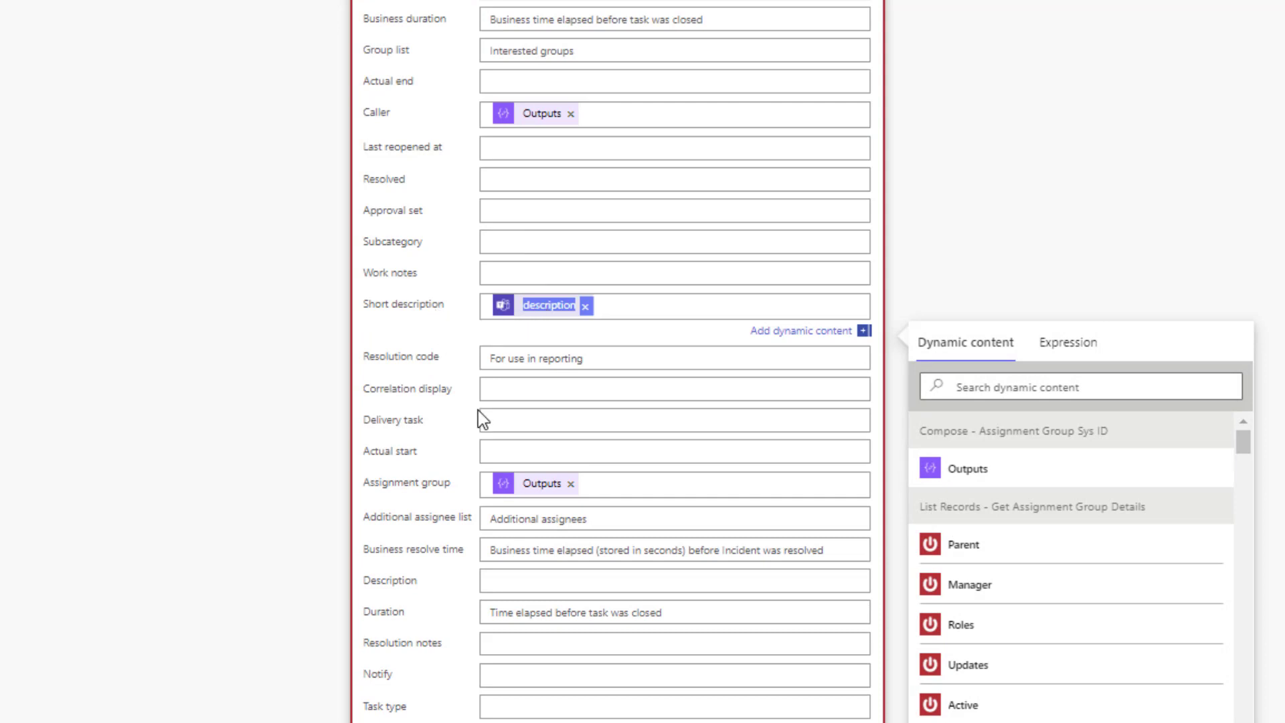
{"action": "left_click", "coordinate": [539, 483]}
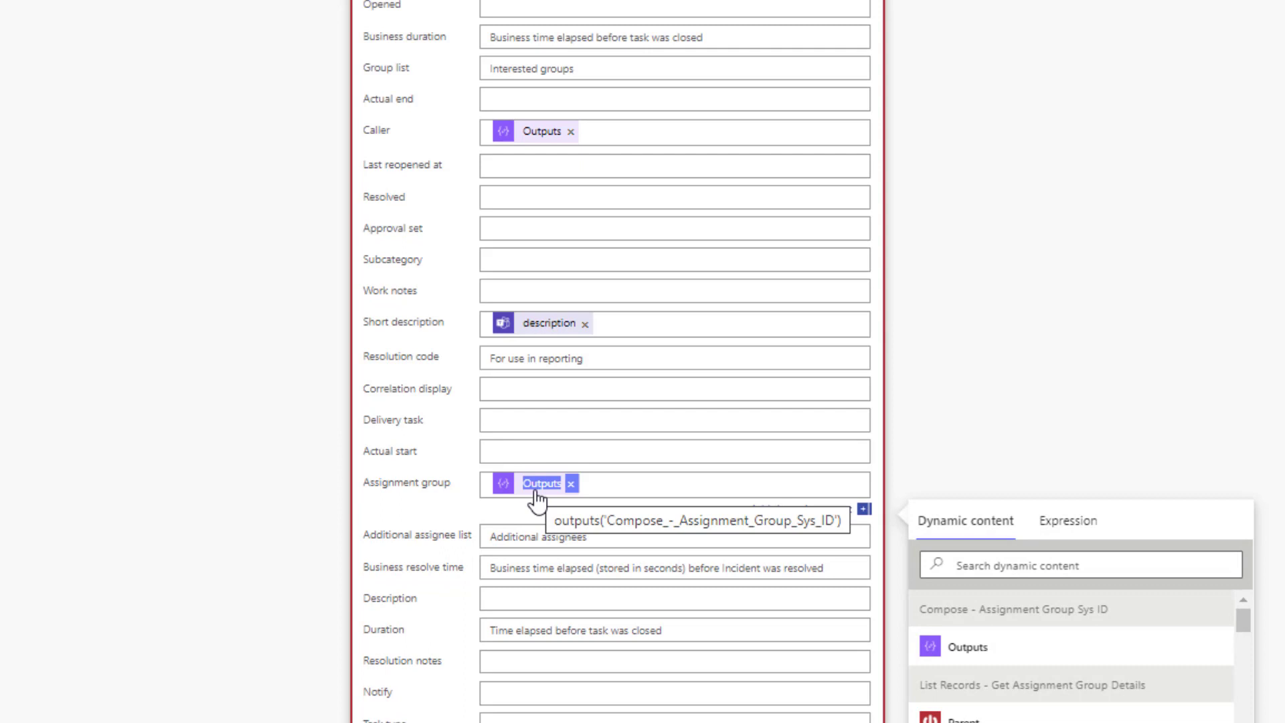
{"action": "scroll", "coordinate": [538, 498], "scroll_direction": "down", "scroll_amount": 5}
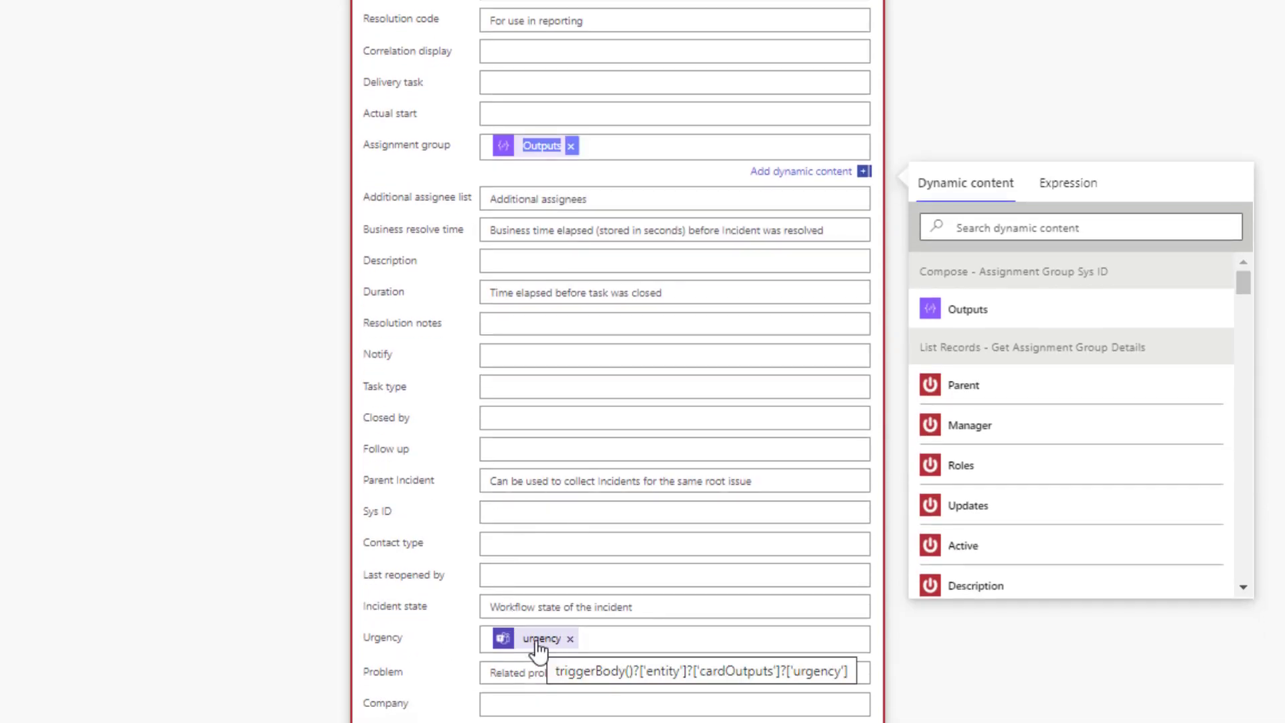
{"action": "scroll", "coordinate": [537, 648], "scroll_direction": "down", "scroll_amount": 5}
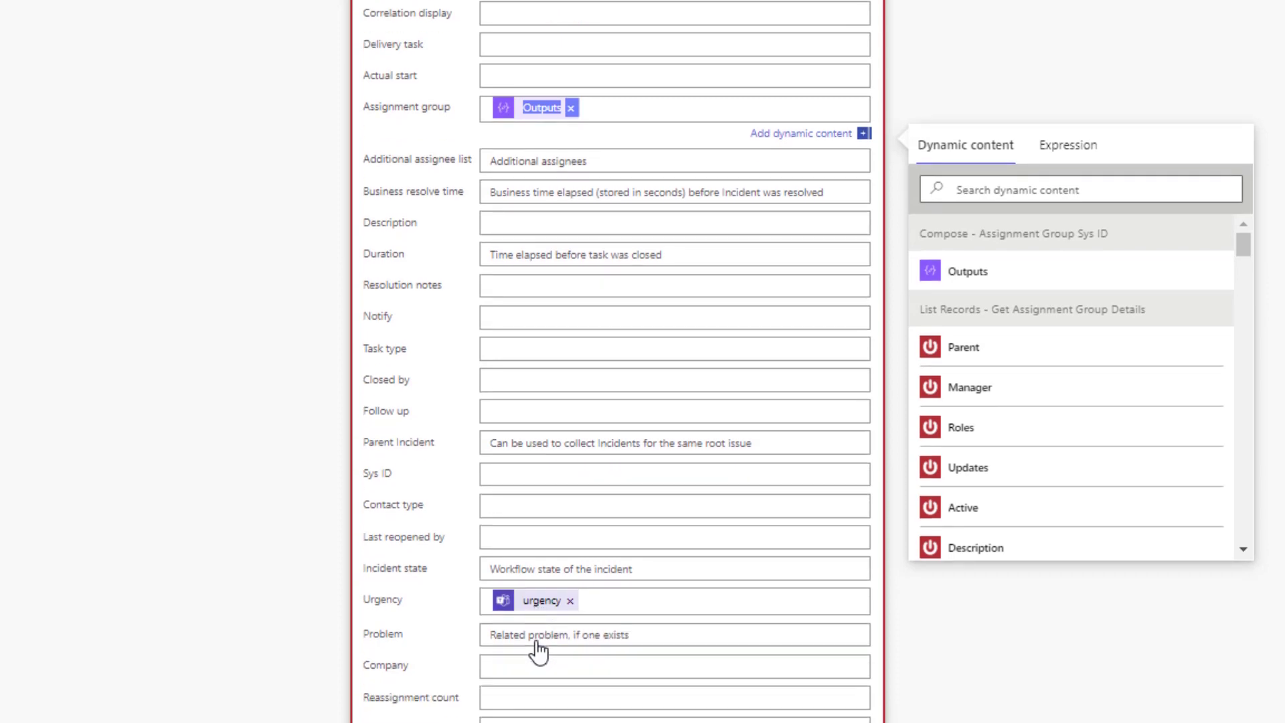
{"action": "scroll", "coordinate": [537, 641], "scroll_direction": "up", "scroll_amount": 20}
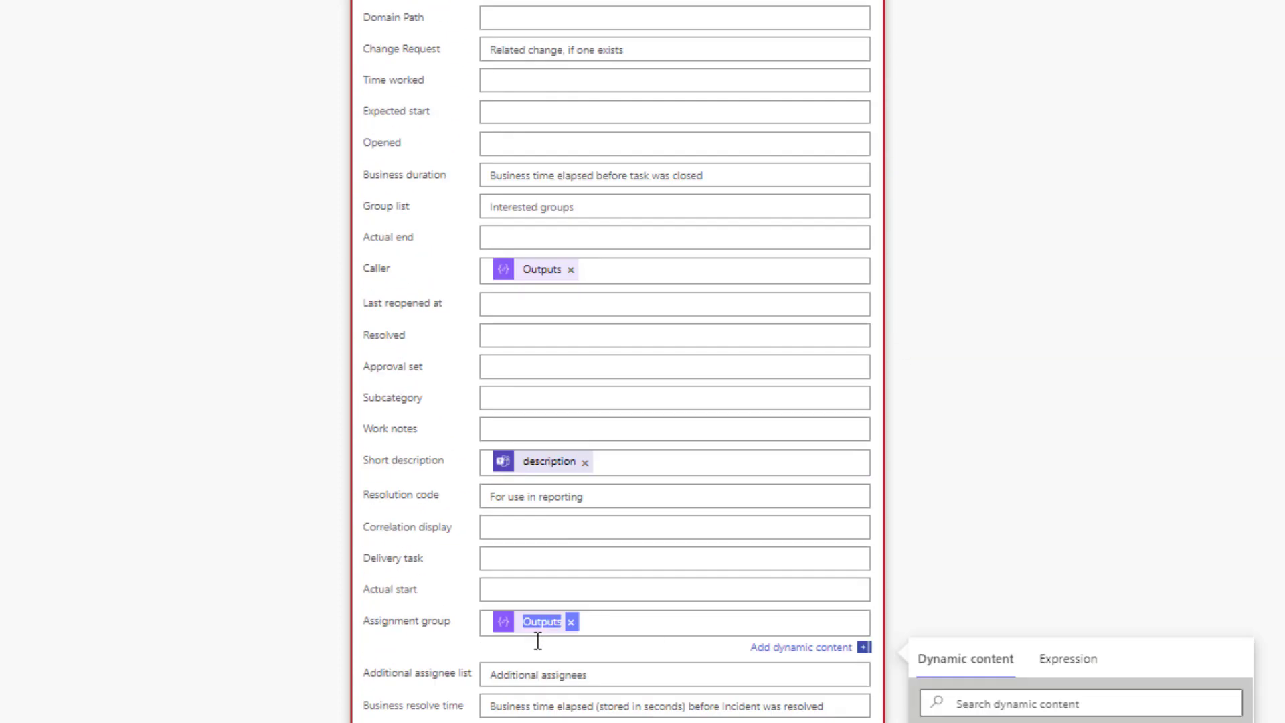
{"action": "scroll", "coordinate": [538, 641], "scroll_direction": "up", "scroll_amount": 5}
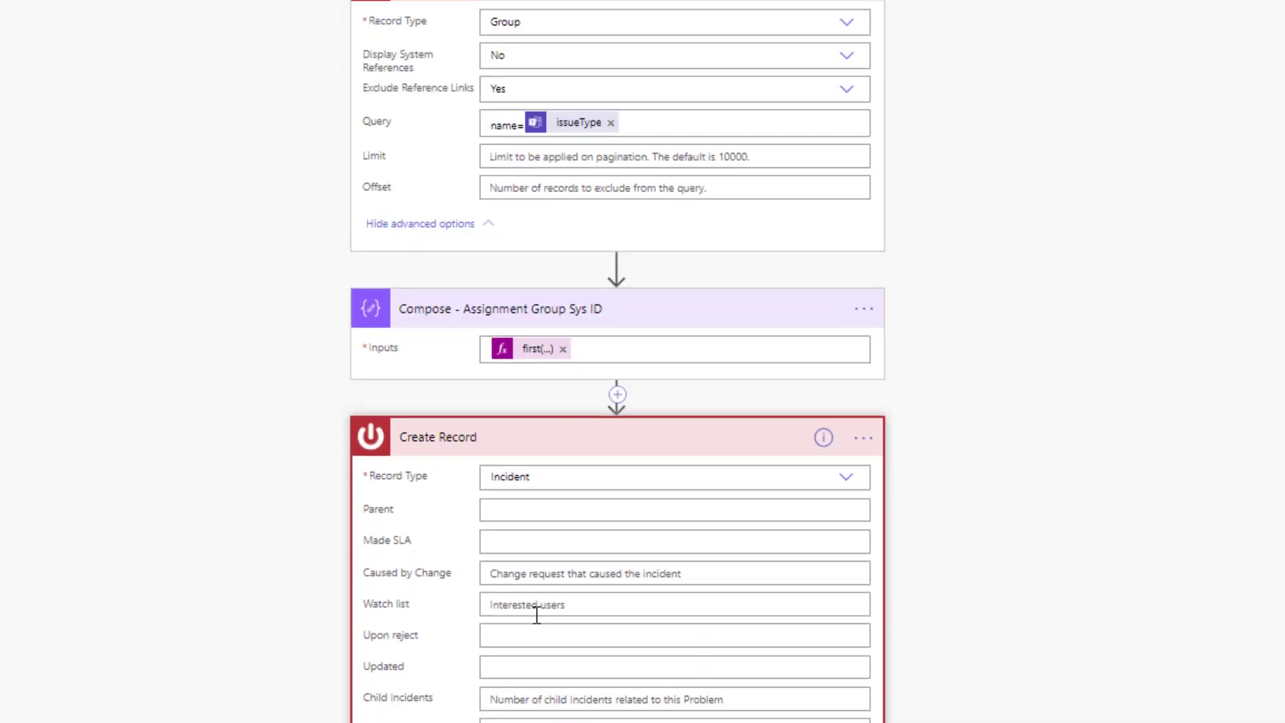
{"action": "left_click", "coordinate": [505, 451]}
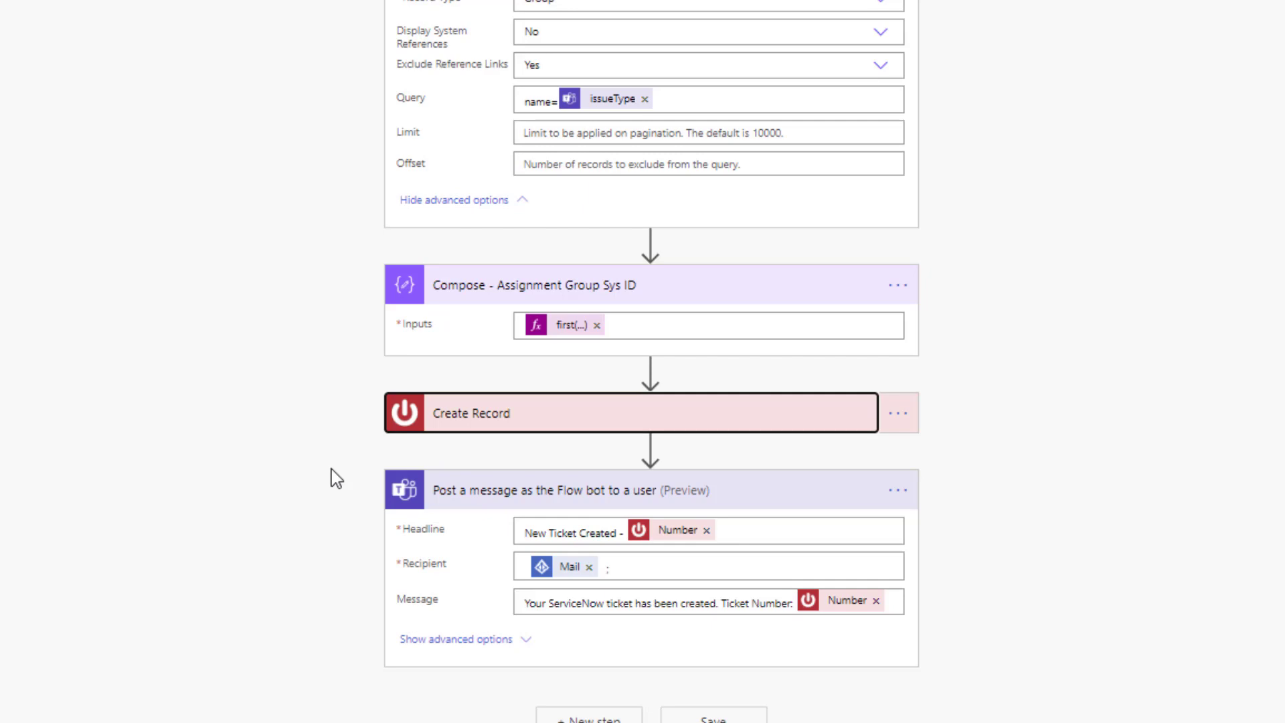
{"action": "mouse_move", "coordinate": [566, 573]}
{"action": "mouse_move", "coordinate": [847, 611]}
{"action": "scroll", "coordinate": [866, 565], "scroll_direction": "up", "scroll_amount": 8}
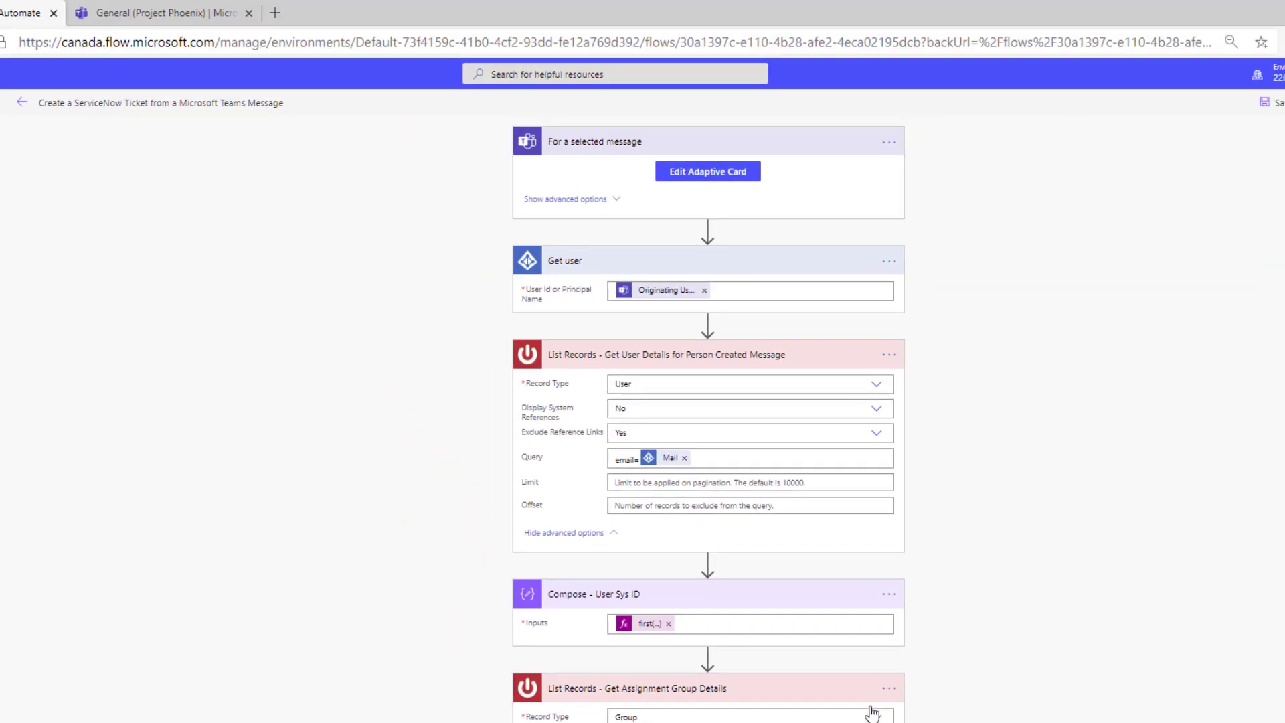
Step: Post a message to a colleague in General saying the mouse is broken and asking for a new one
{"action": "left_click", "coordinate": [199, 23]}
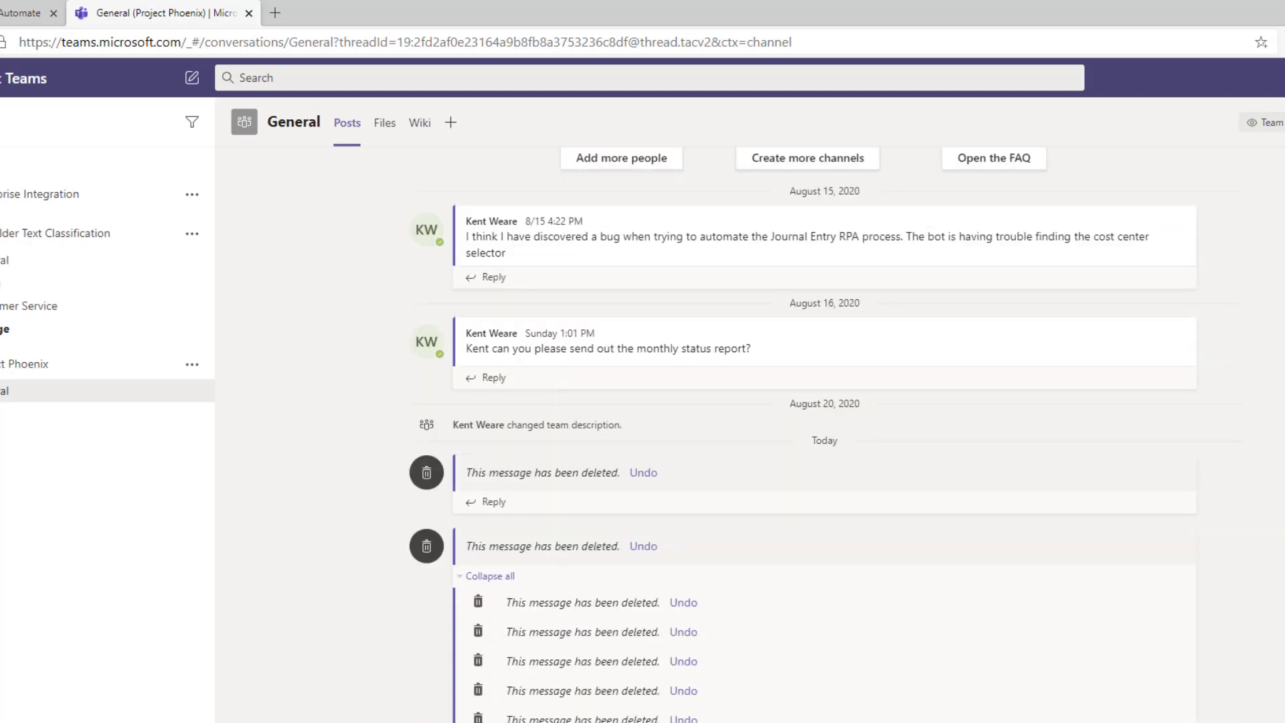
{"action": "left_click", "coordinate": [527, 722]}
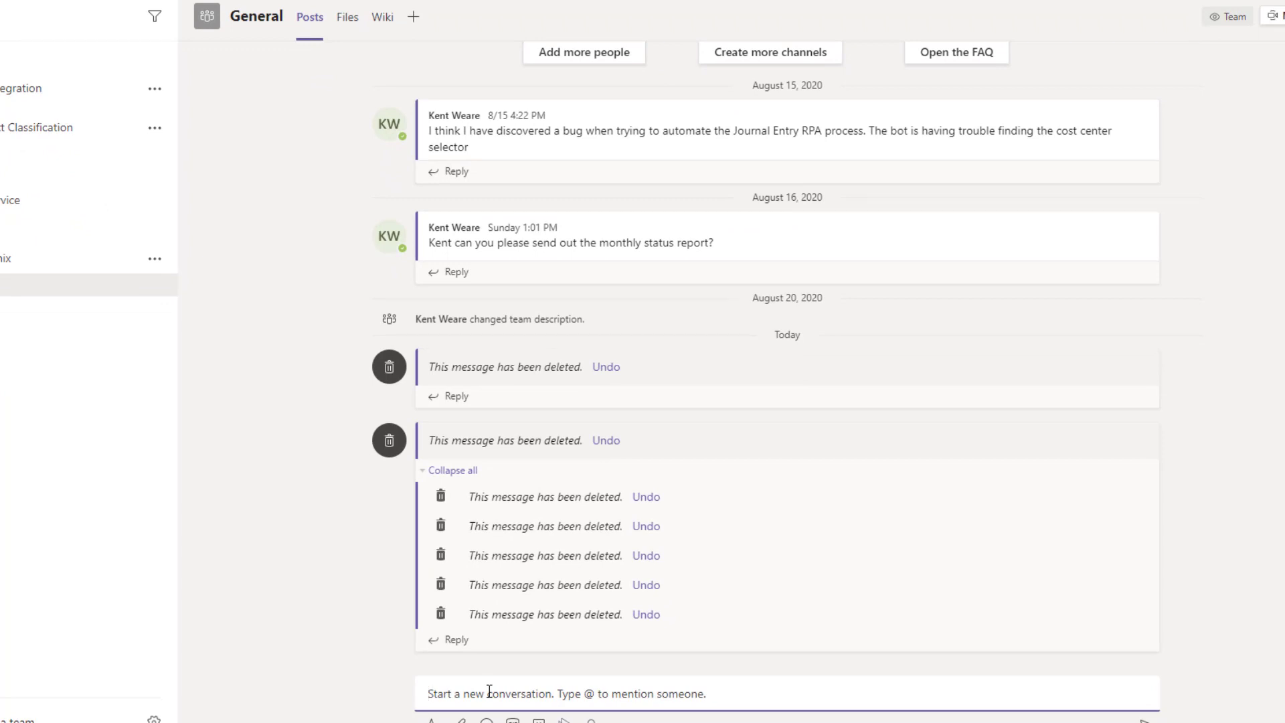
{"action": "type", "text": "Hi"}
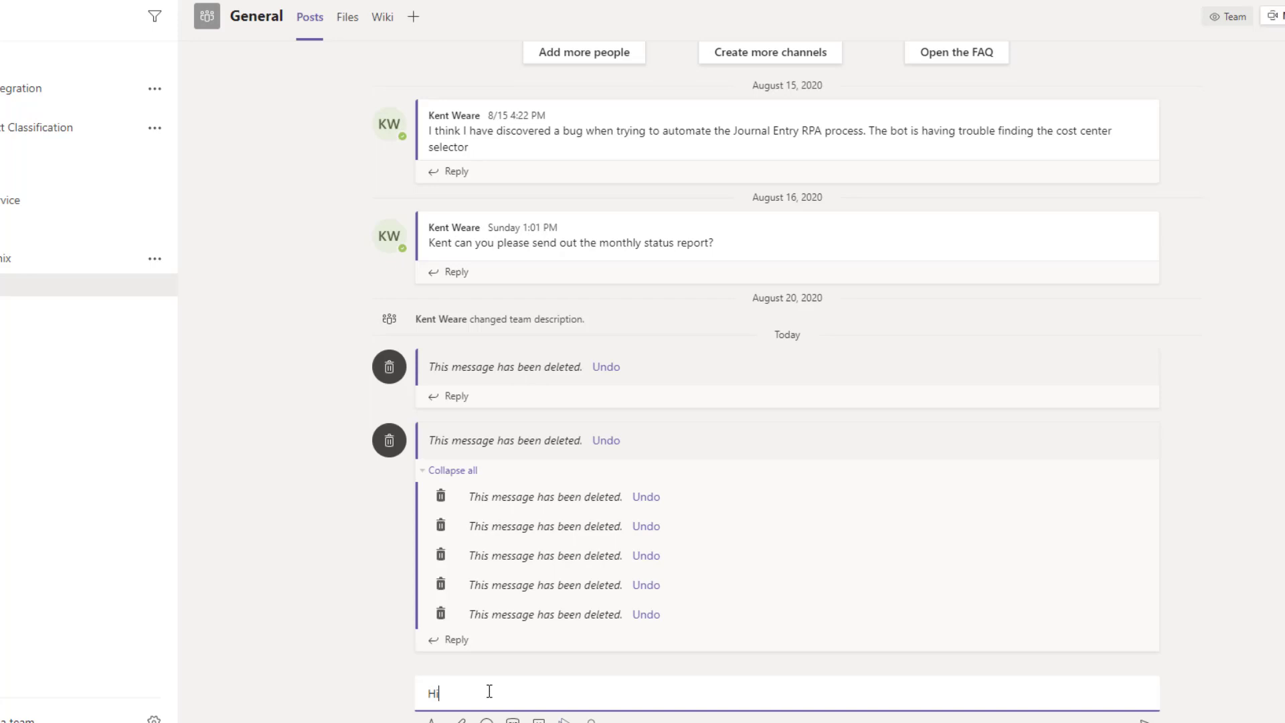
{"action": "type", "text": " Kent my mouse is broken - can I get  new one?"}
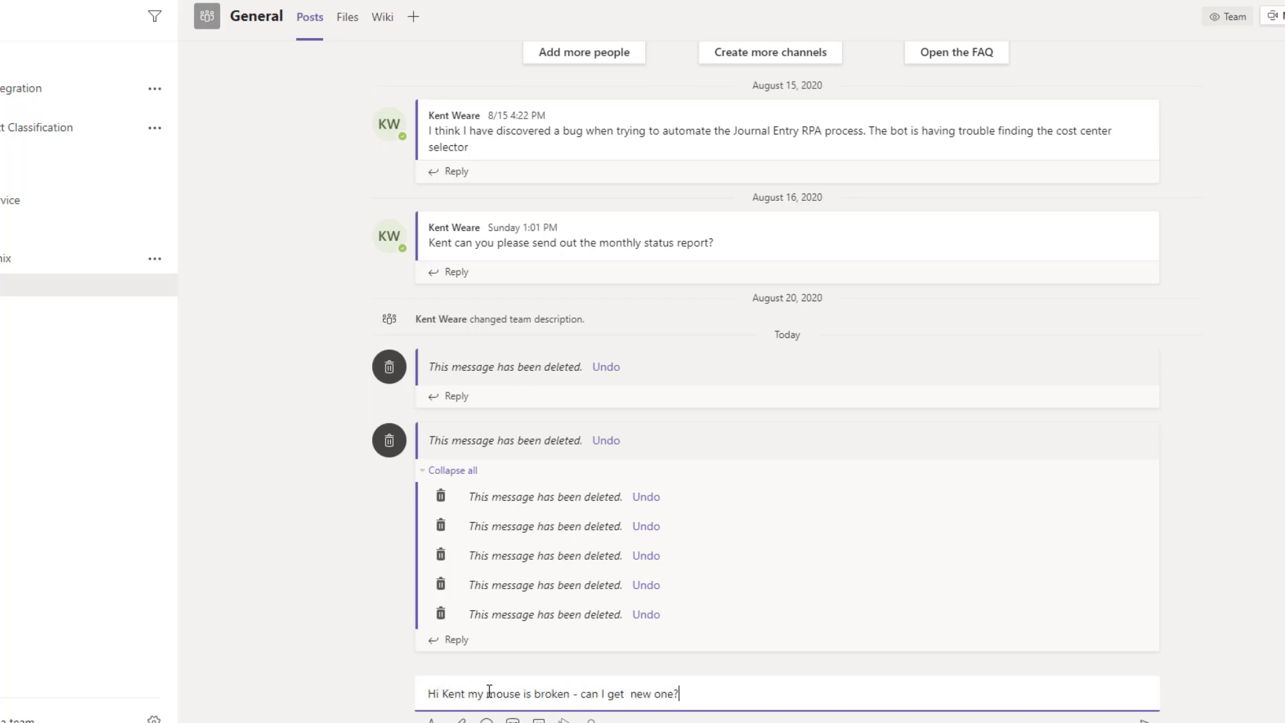
{"action": "key", "text": "Return"}
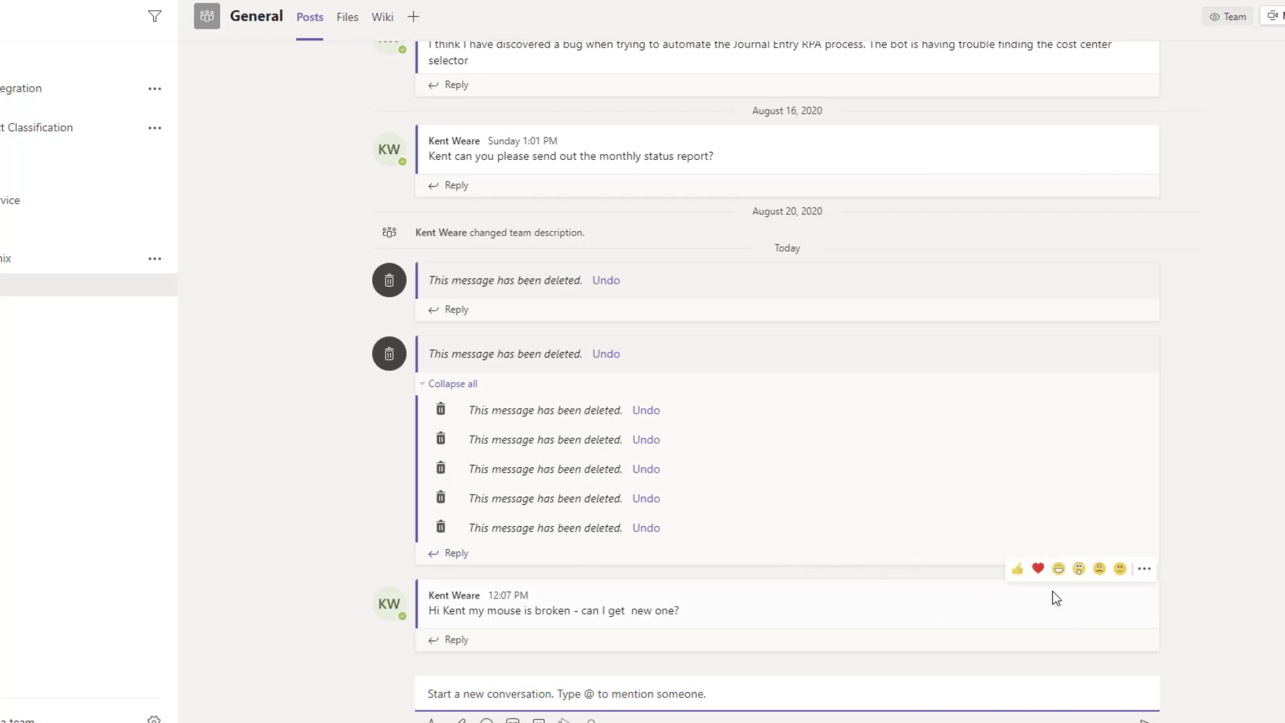
Step: Submit the ticket card with Hardware, urgency 2 and 'A new mouse is required, this one is broken'
{"action": "left_click", "coordinate": [1142, 570]}
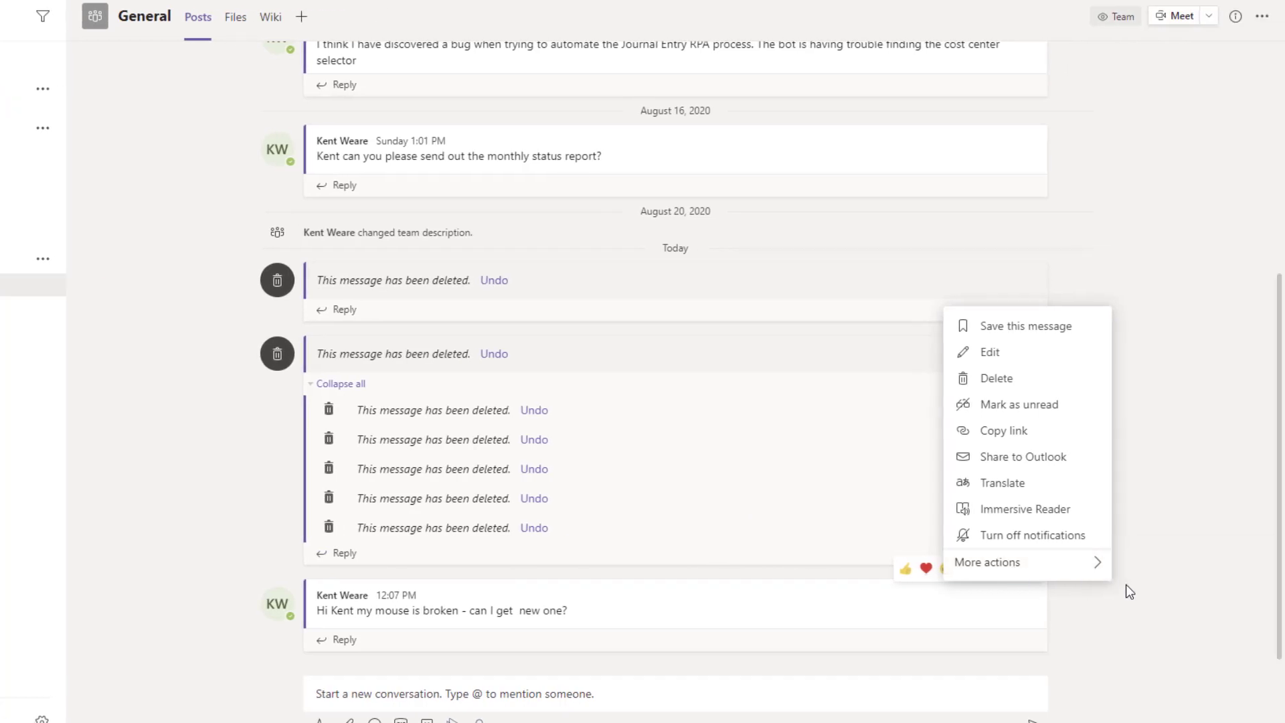
{"action": "mouse_move", "coordinate": [1100, 570]}
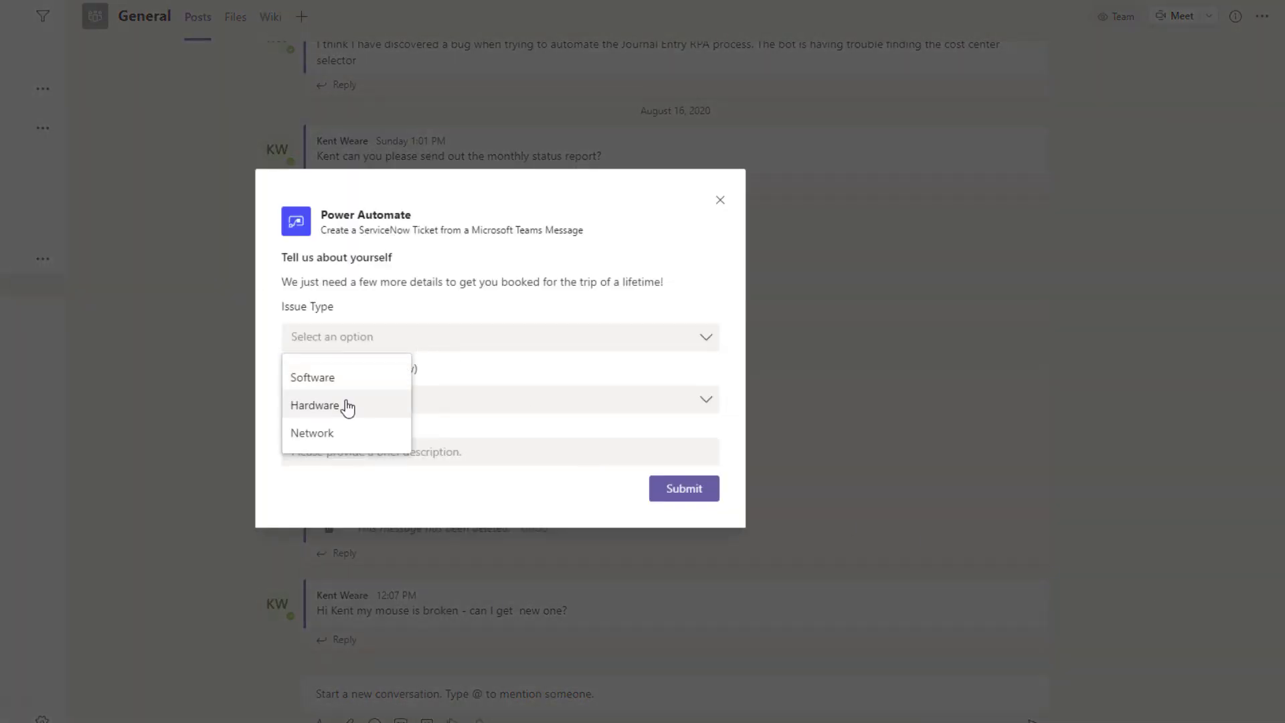
{"action": "left_click", "coordinate": [344, 404]}
{"action": "left_click", "coordinate": [345, 404]}
{"action": "left_click", "coordinate": [338, 467]}
{"action": "left_click", "coordinate": [343, 454]}
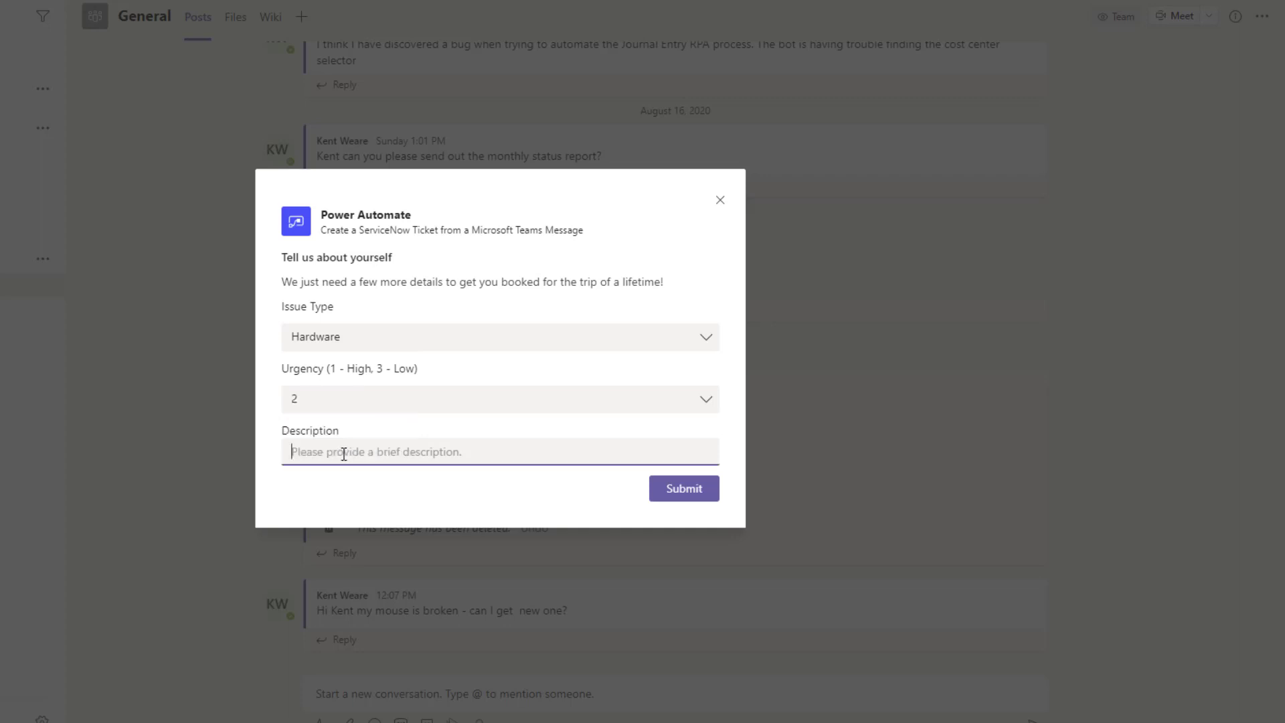
{"action": "type", "text": "A new mouse is required, this one is broken"}
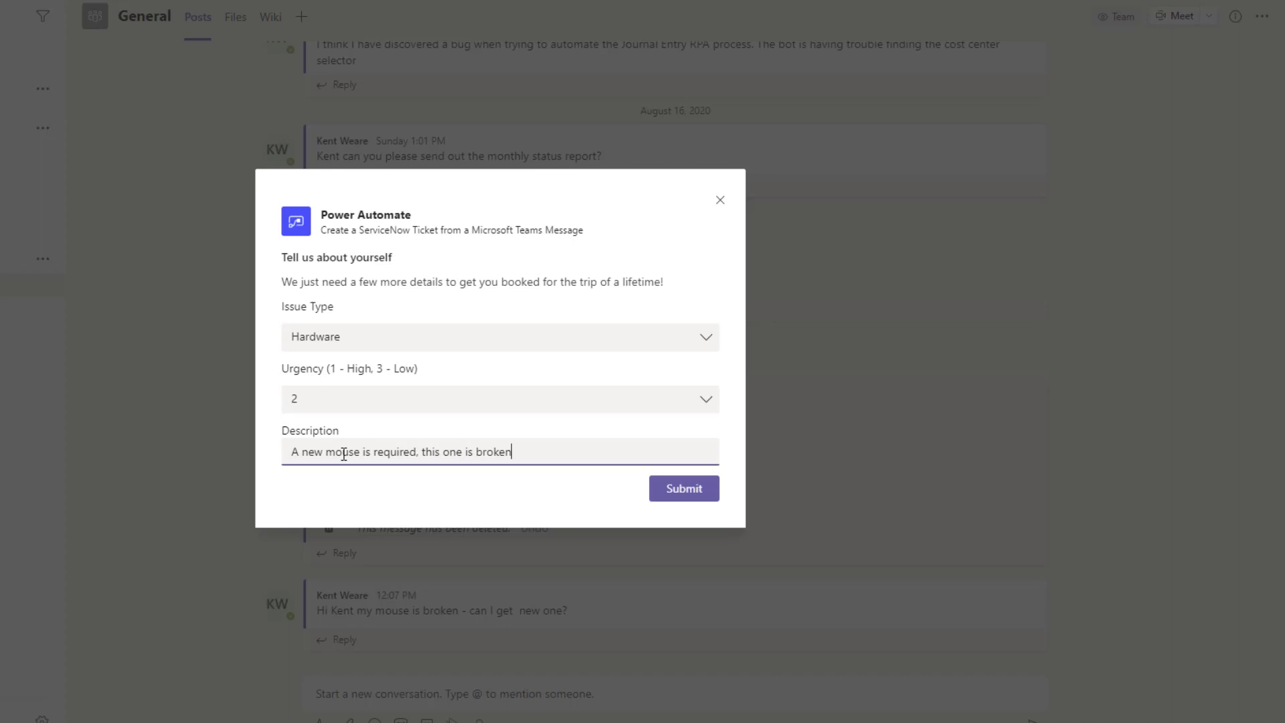
{"action": "left_click", "coordinate": [664, 499]}
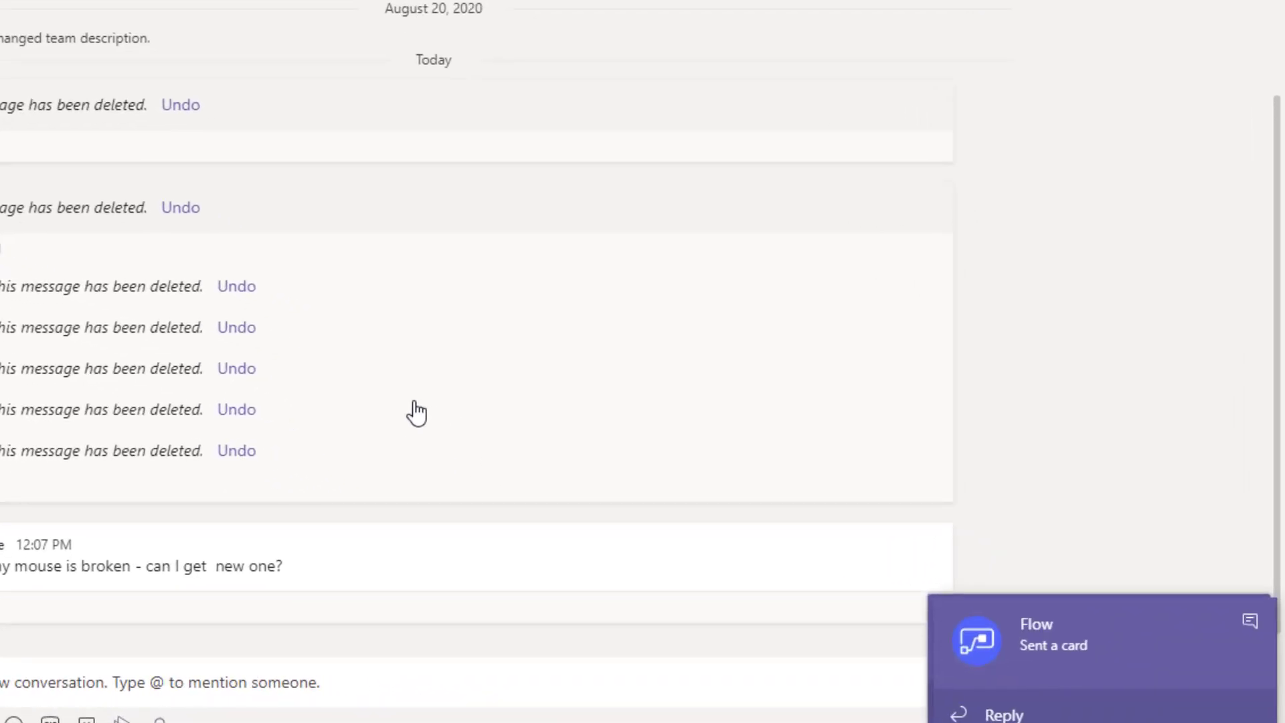
Step: Open the Flow bot chat and select ticket number INC0010011 in the New Ticket Created card
{"action": "left_click", "coordinate": [1067, 655]}
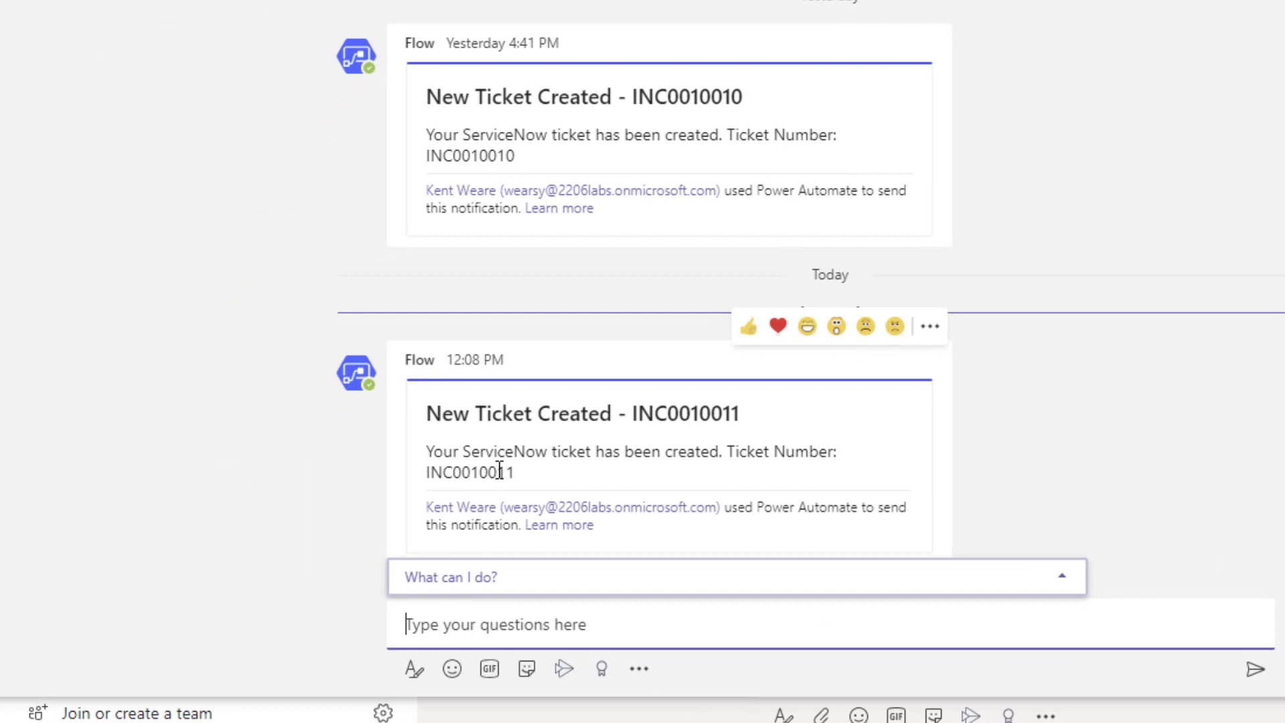
{"action": "left_click_drag", "start_coordinate": [743, 417], "coordinate": [632, 421]}
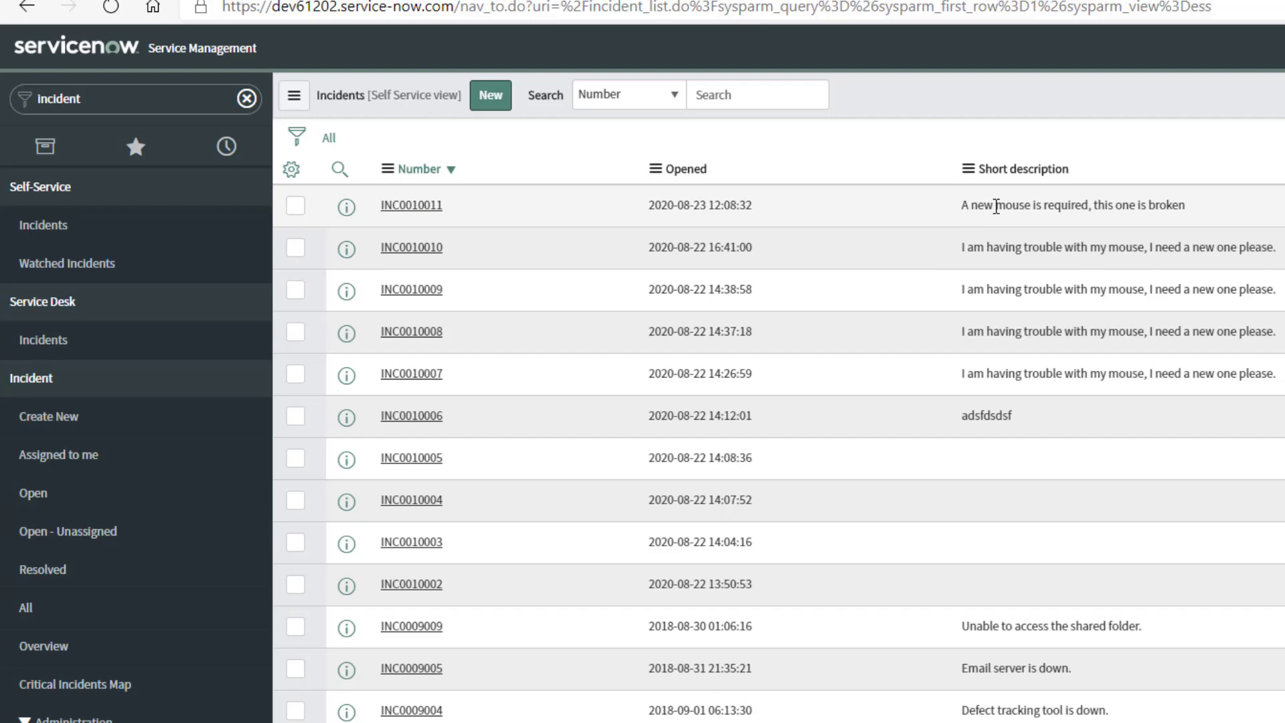
Step: Open incident INC0010011 from the ServiceNow Incidents list
{"action": "left_click", "coordinate": [435, 210]}
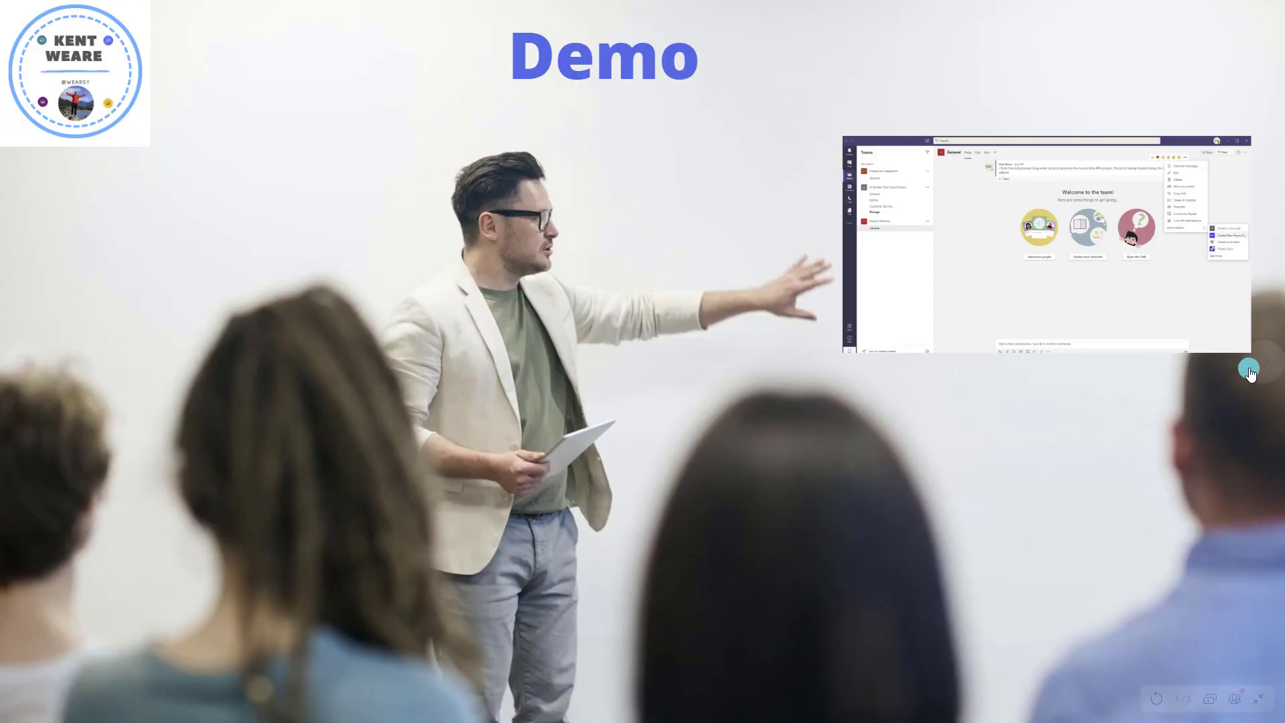
Step: Advance to slide 7 about the Serverless Notes community and Serverless360
{"action": "left_click", "coordinate": [1250, 370]}
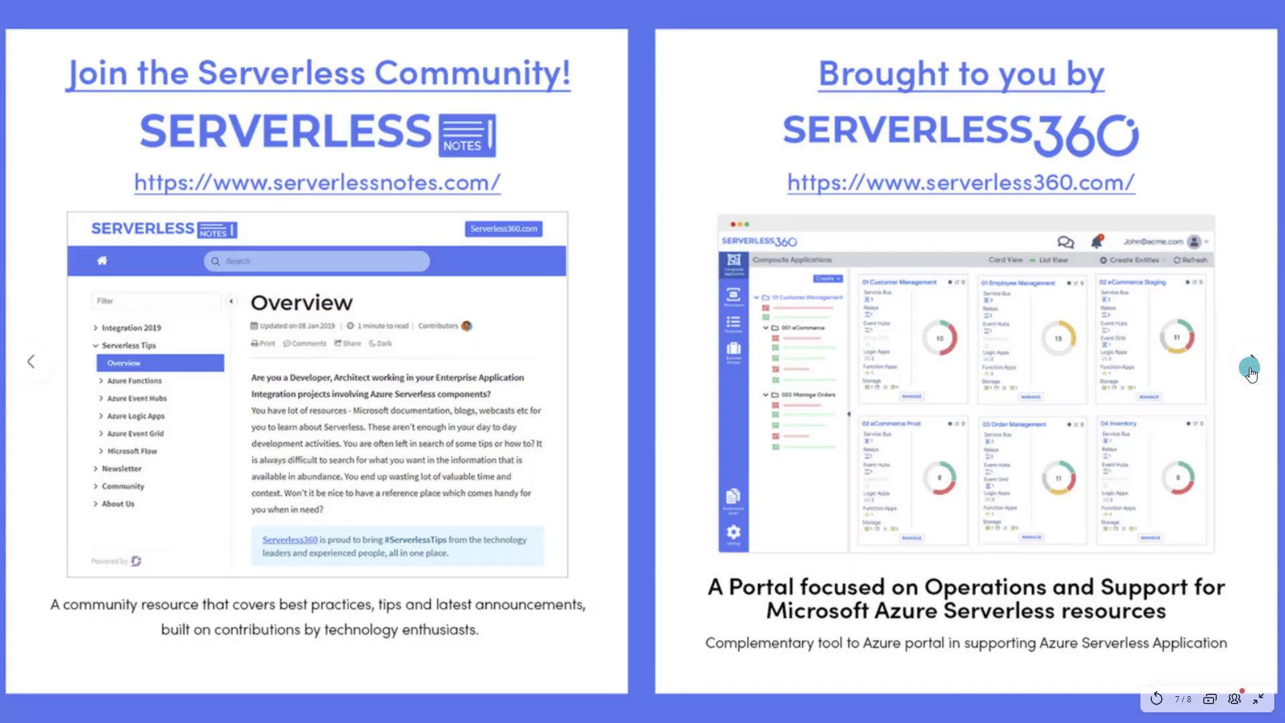